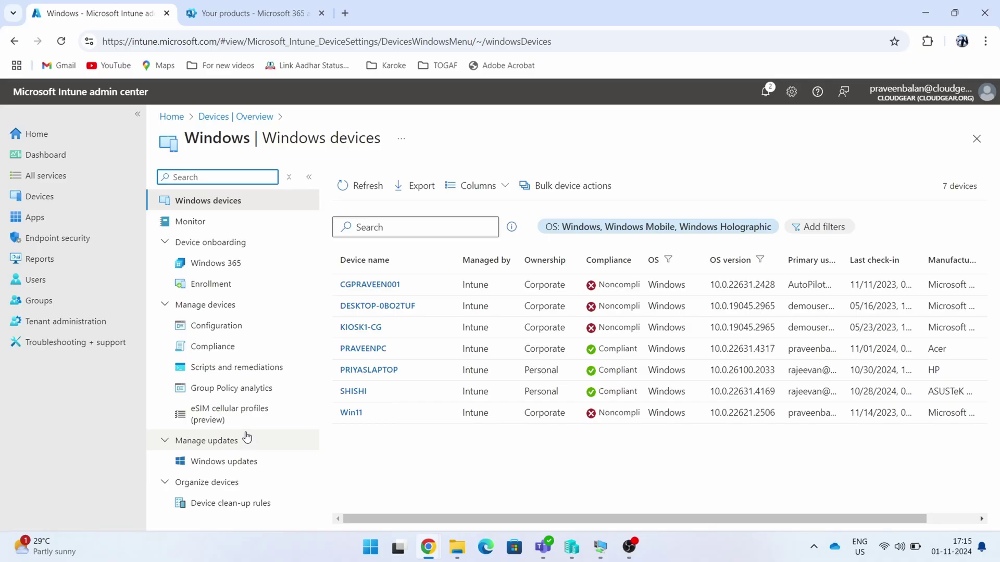
Open Cloud PKI under Tenant admin and highlight the licensing notice about trials and licences
left_click(37, 323)
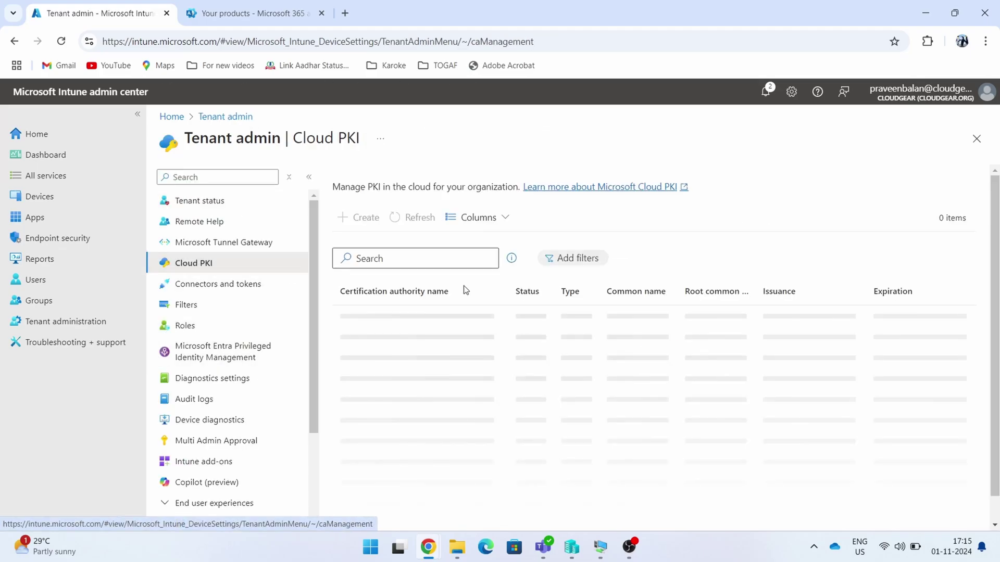
left_click_drag(445, 206, 579, 216)
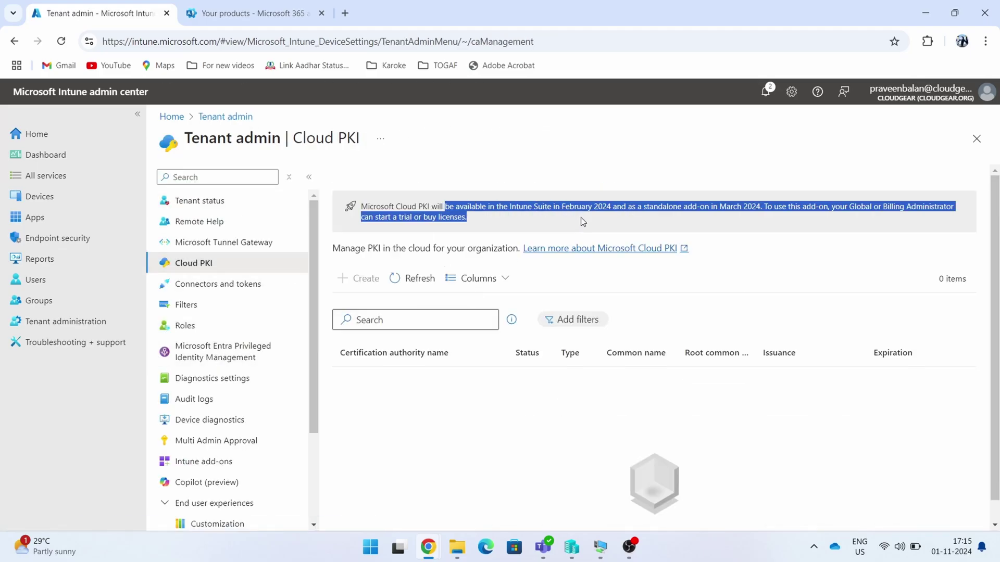
left_click(784, 262)
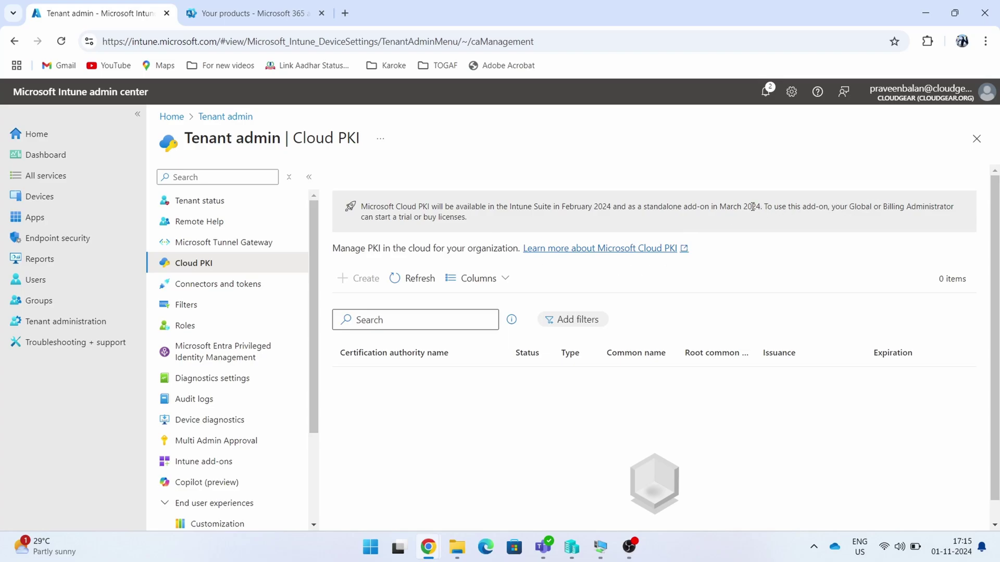
left_click_drag(752, 206, 810, 236)
On the Microsoft 365 Your products page, go to Add more products in the catalog
left_click(256, 19)
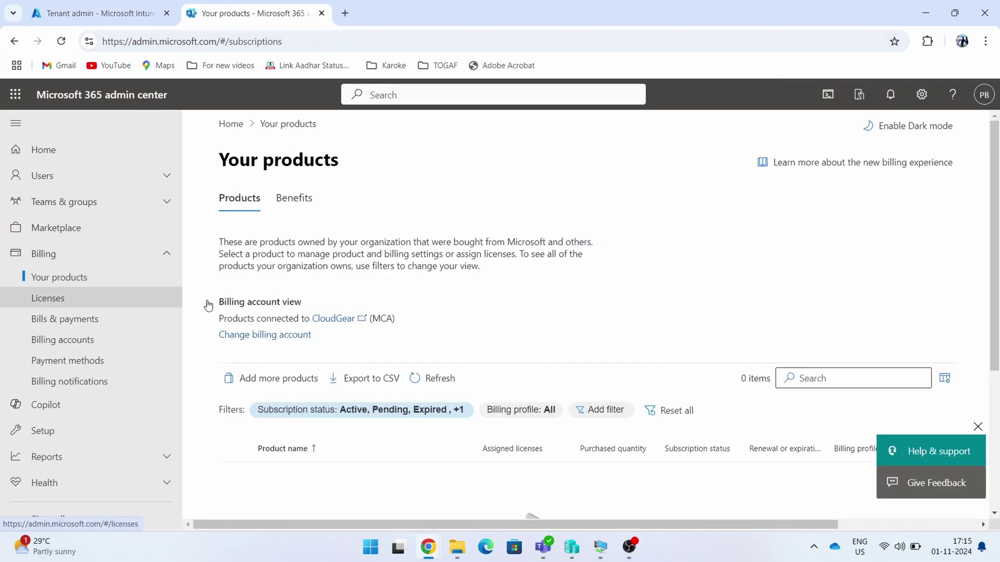
left_click(270, 379)
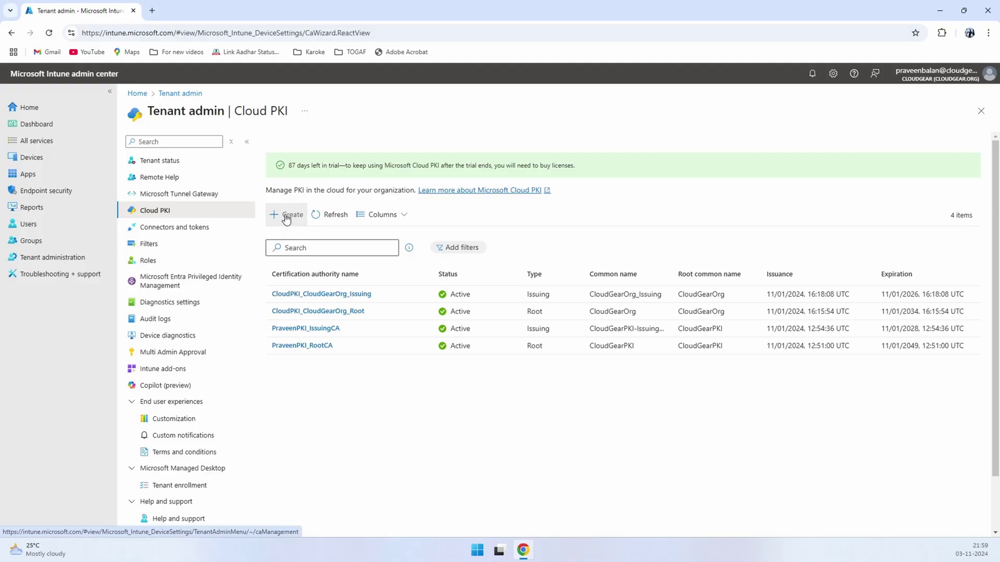
Name the new certification authority CloudGear_DemoRootCA, copy the name, and continue to configuration
left_click(327, 190)
type("CloudG")
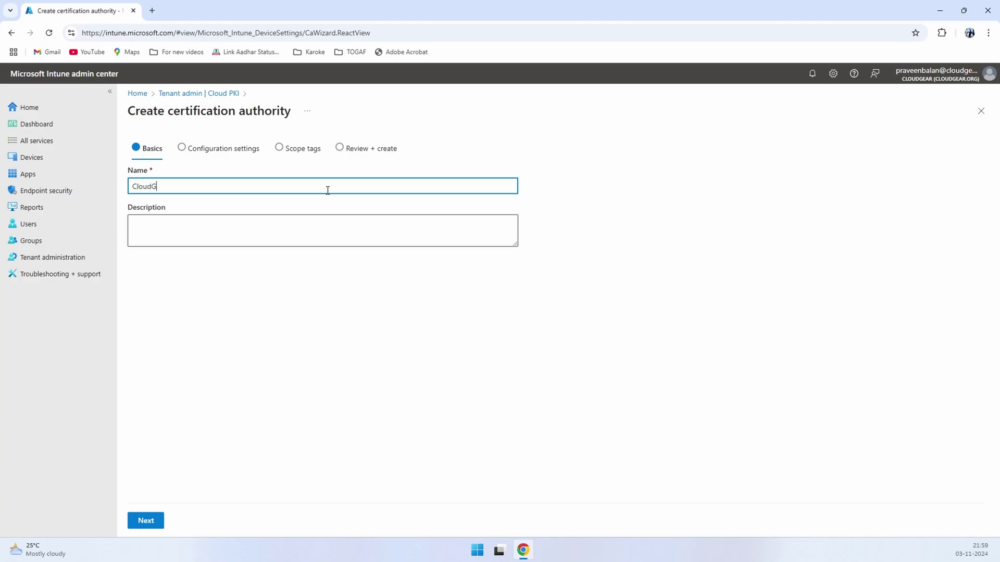
type("ear_DemoR")
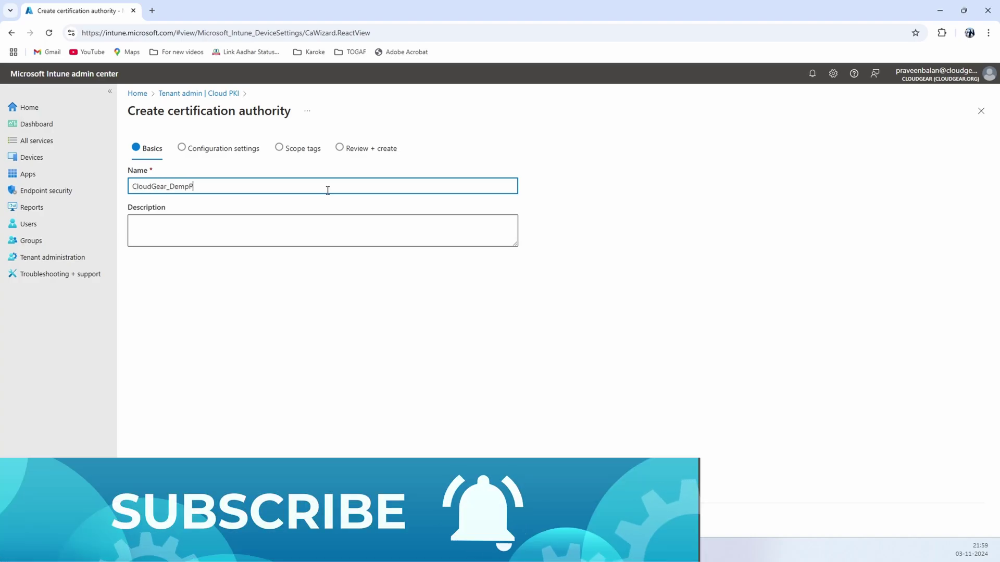
type("ootCA")
key("ctrl+a")
key("ctrl+c")
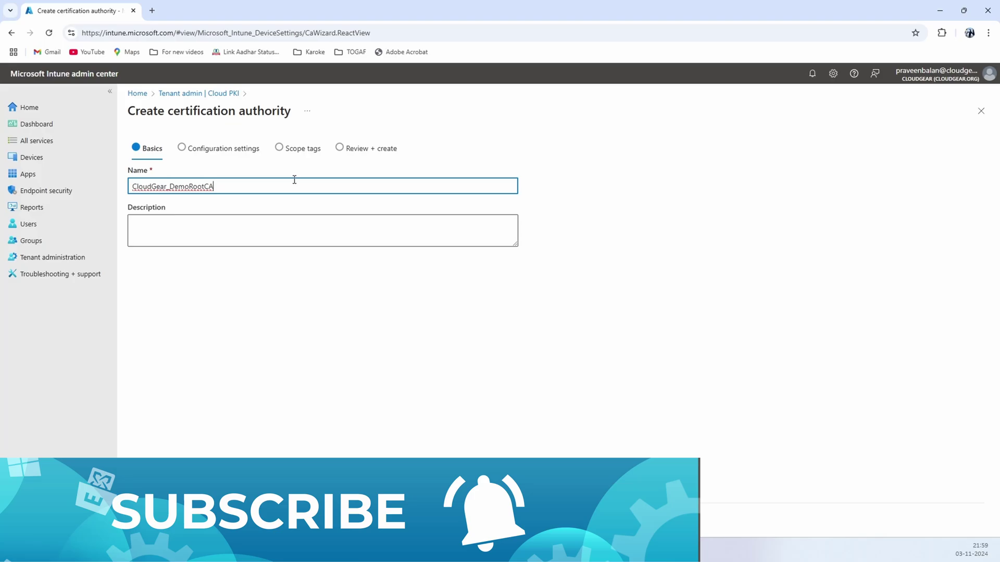
left_click(269, 245)
key("ctrl+v")
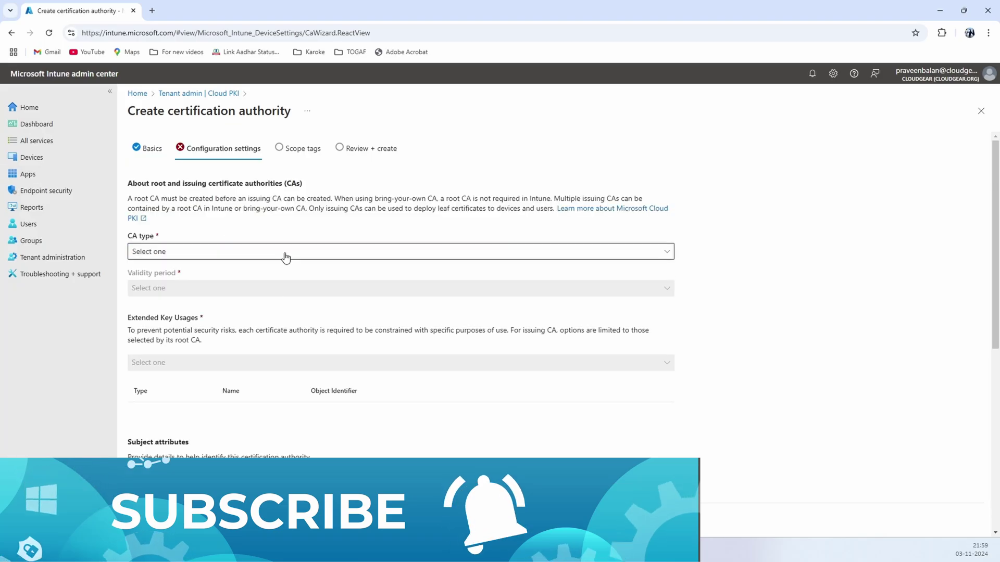
Make the authority a Root CA with a 10-year validity period
left_click(285, 257)
left_click(194, 288)
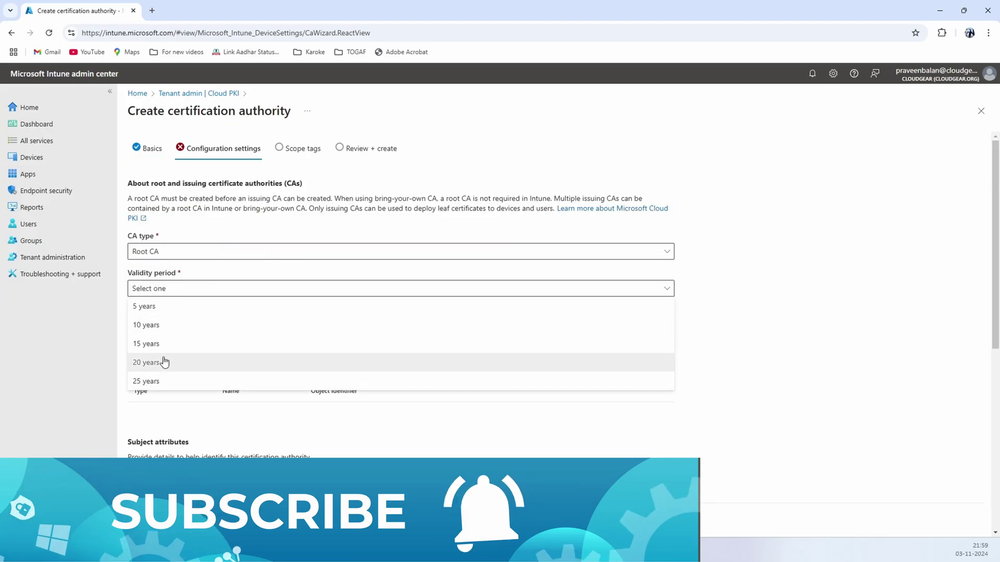
left_click(163, 324)
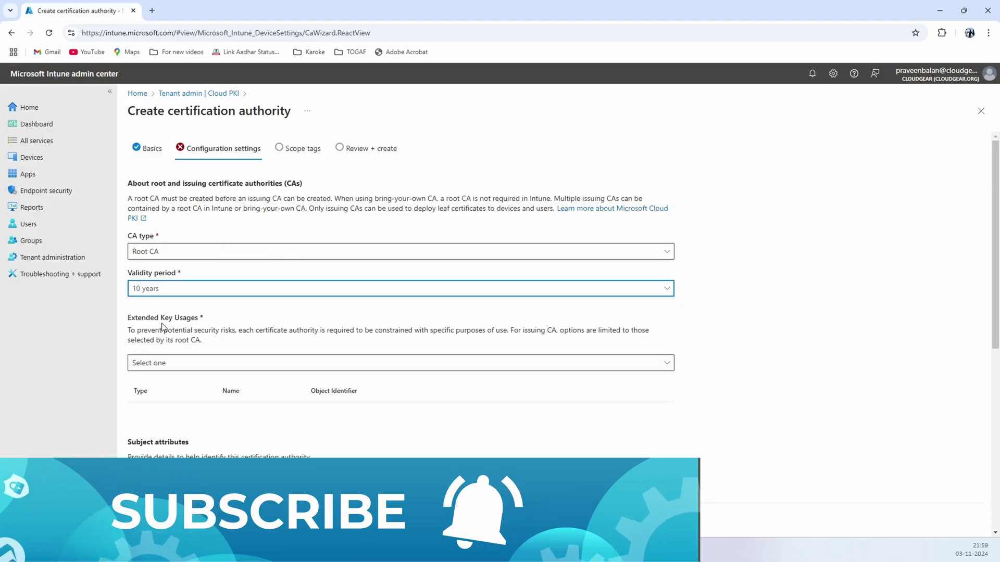
left_click(276, 363)
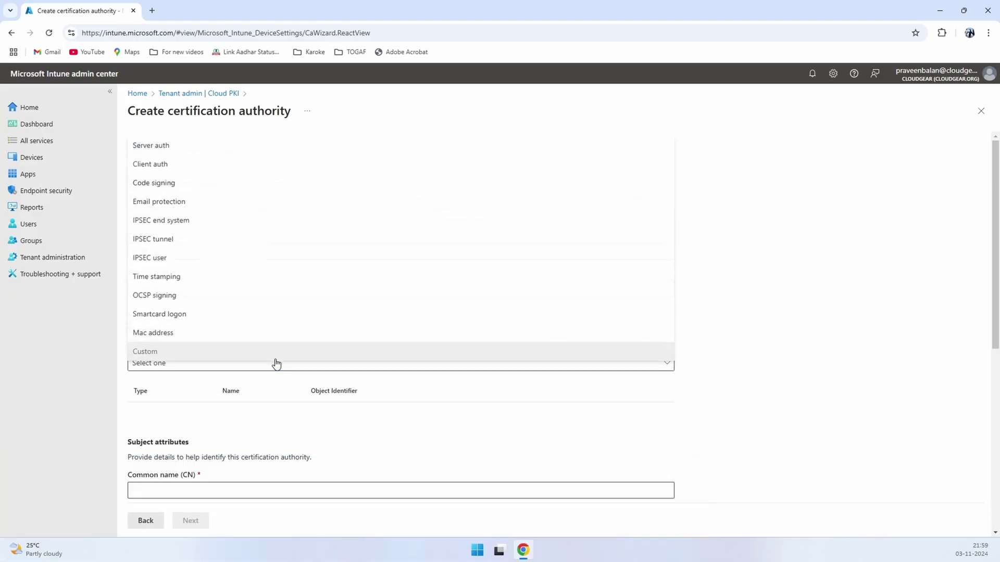
left_click(741, 359)
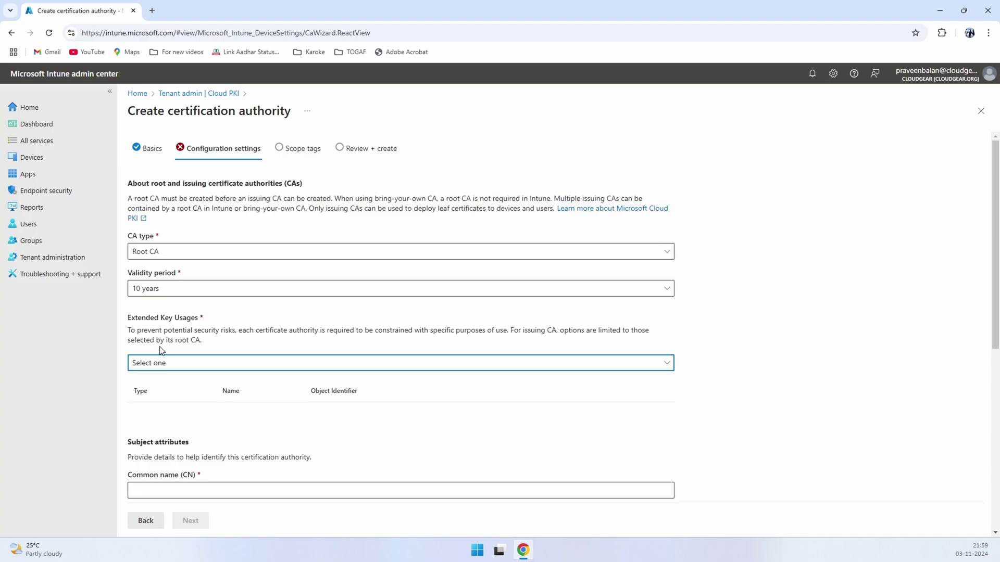
Add Server auth, Client auth, Code signing and IPSEC user as extended key usages
left_click(669, 369)
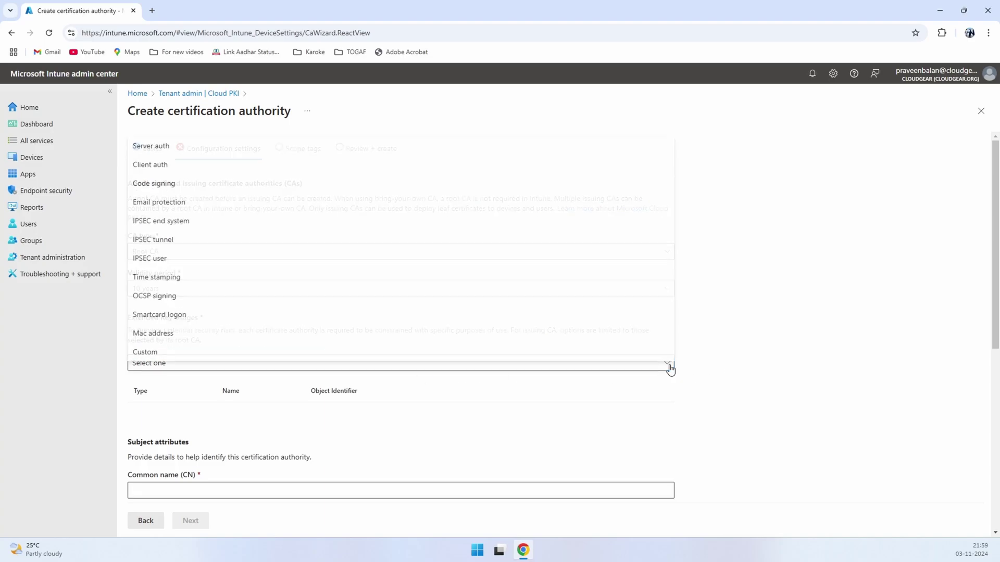
left_click(183, 149)
left_click(173, 365)
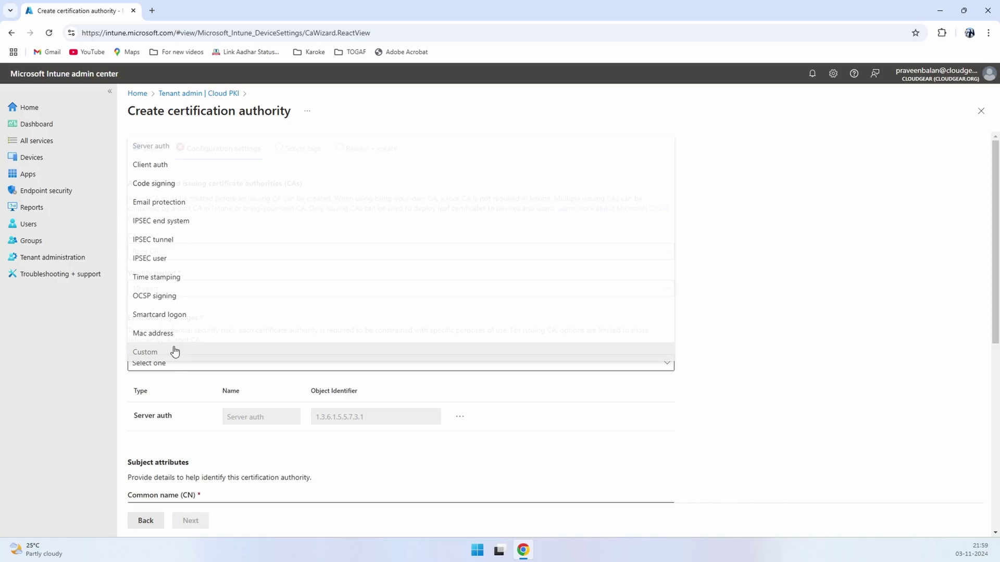
left_click(170, 164)
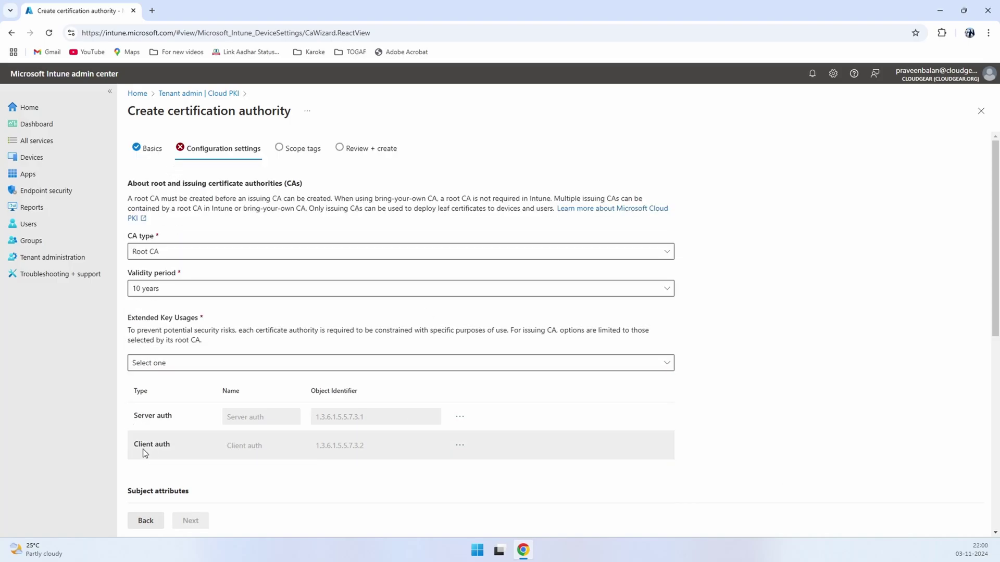
left_click(211, 363)
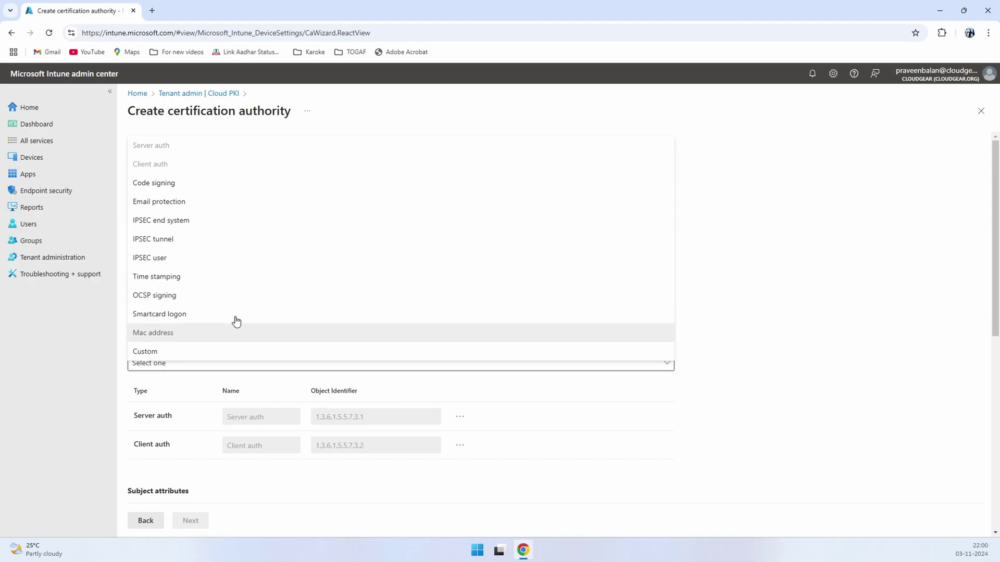
left_click(174, 183)
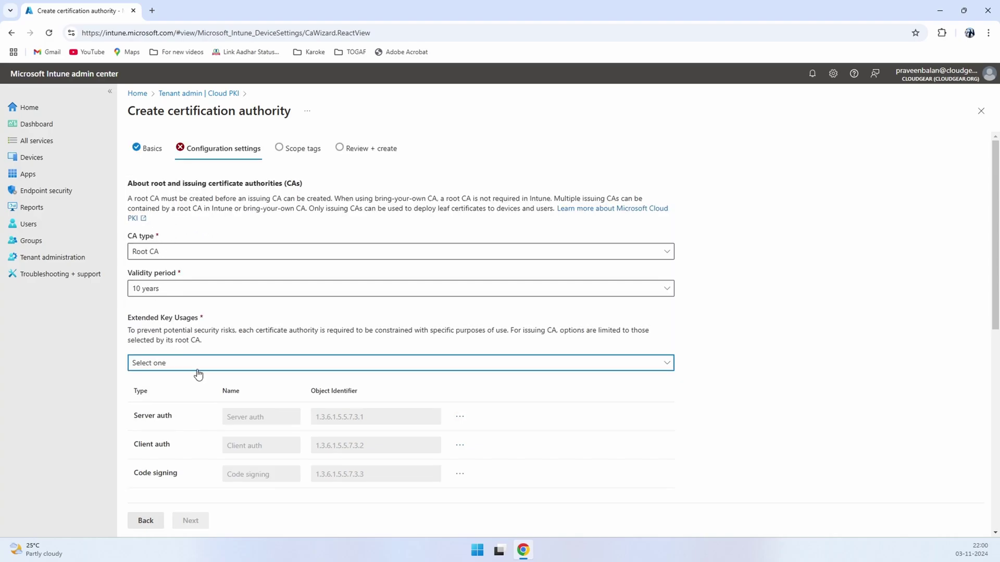
left_click(196, 365)
left_click(167, 257)
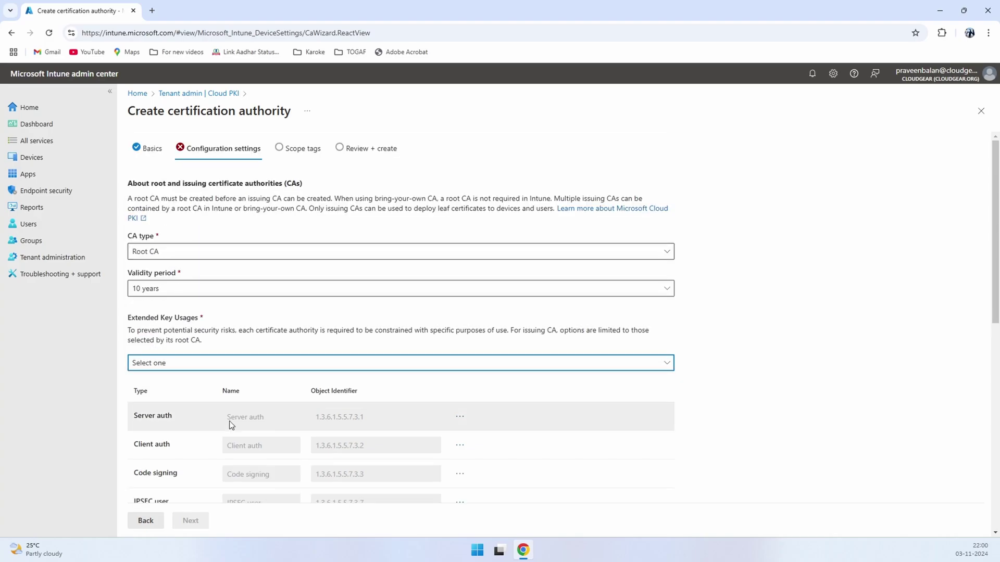
Remove the IPSEC user and Code signing key usages, leaving Server auth and Client auth
scroll(582, 471, "down", 1)
left_click(460, 450)
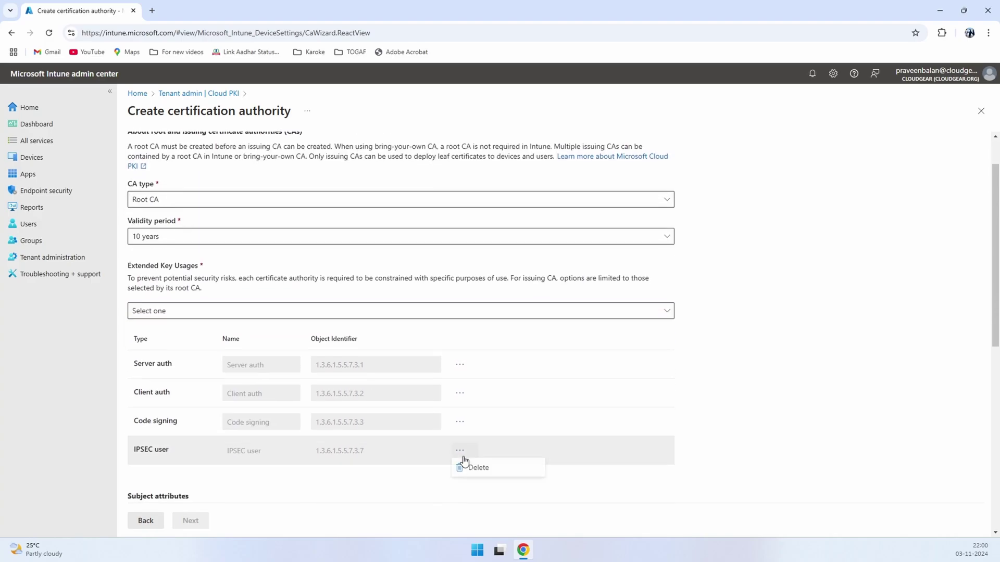
left_click(489, 470)
left_click(463, 424)
left_click(479, 442)
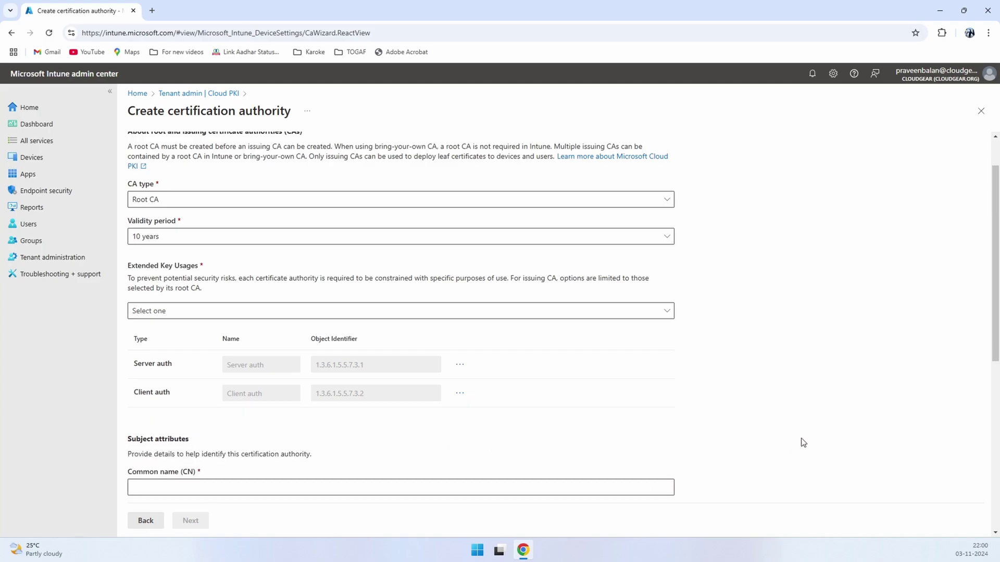
Set the common name to CloudGear_DemoRootCA and the organization to CloudGear
scroll(729, 422, "down", 1)
left_click(239, 436)
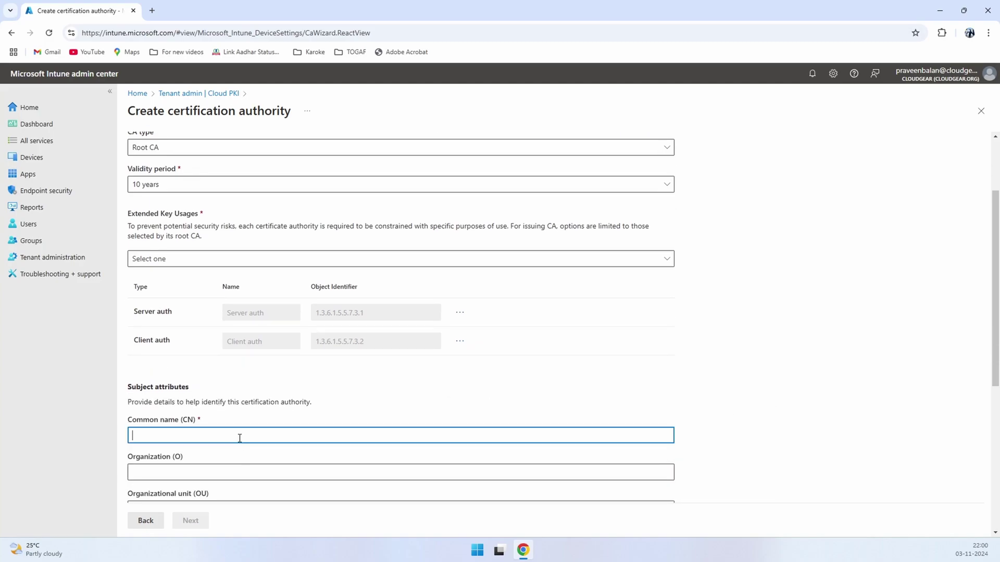
key("ctrl+v")
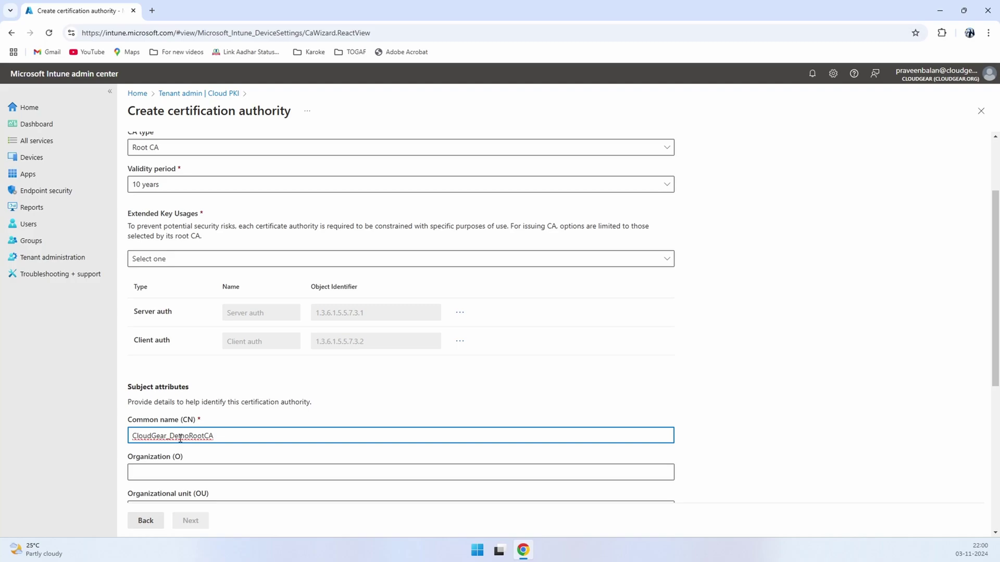
left_click(203, 473)
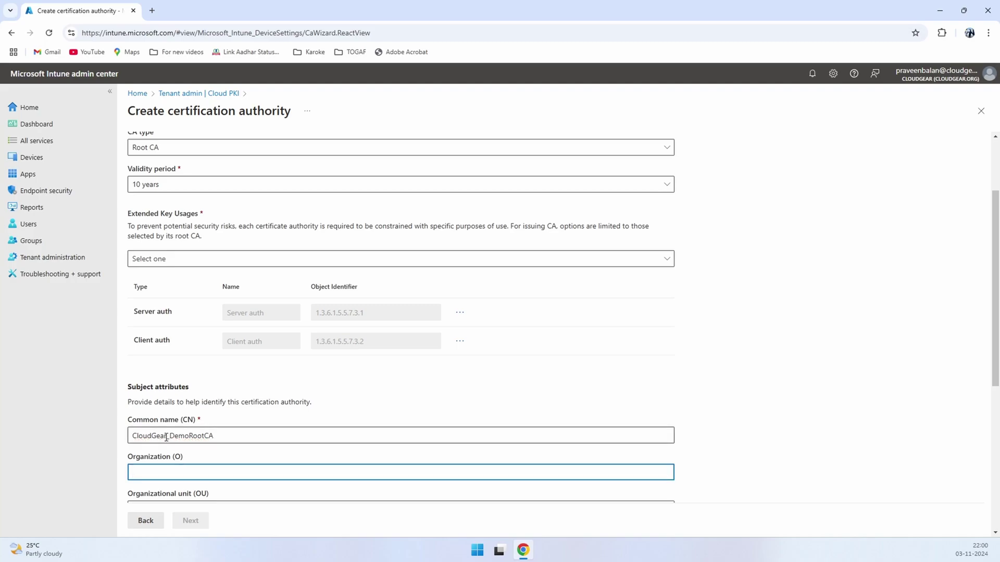
left_click_drag(167, 436, 121, 443)
key("ctrl+c")
left_click(150, 470)
key("ctrl+v")
Fill organizational unit PKI, country IN, and state and locality KL
scroll(327, 428, "down", 2)
left_click(206, 409)
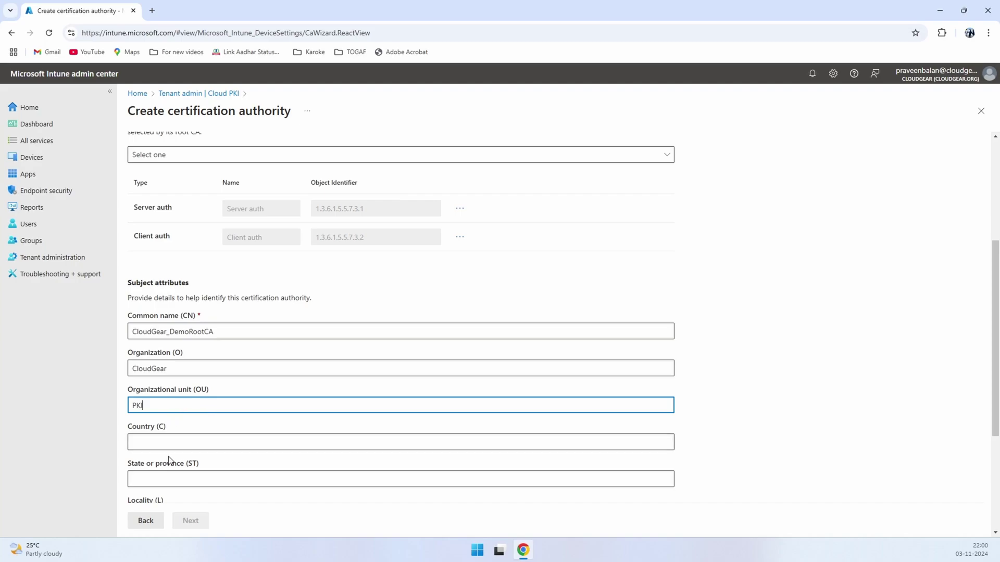
left_click(176, 442)
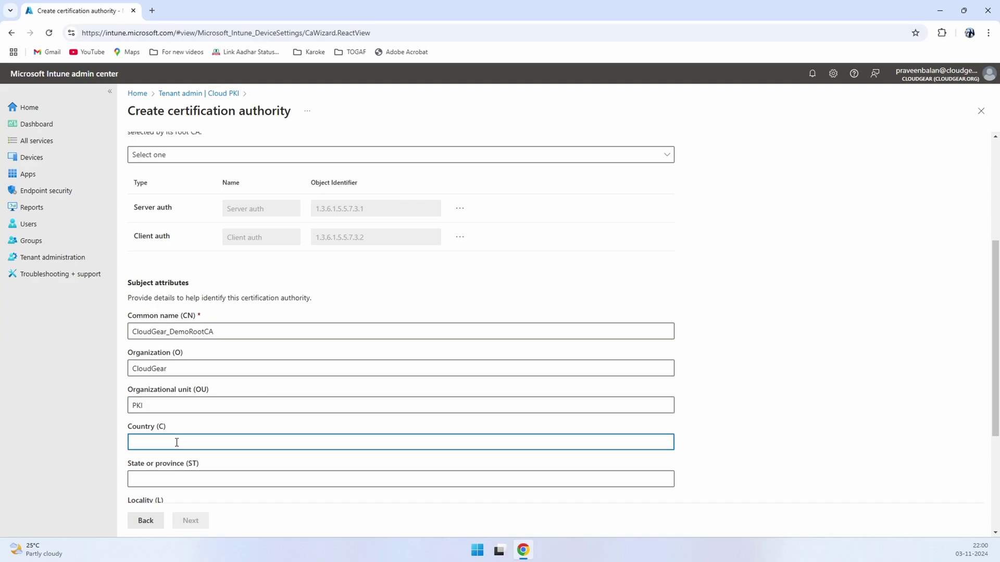
type("IN")
scroll(176, 442, "down", 1)
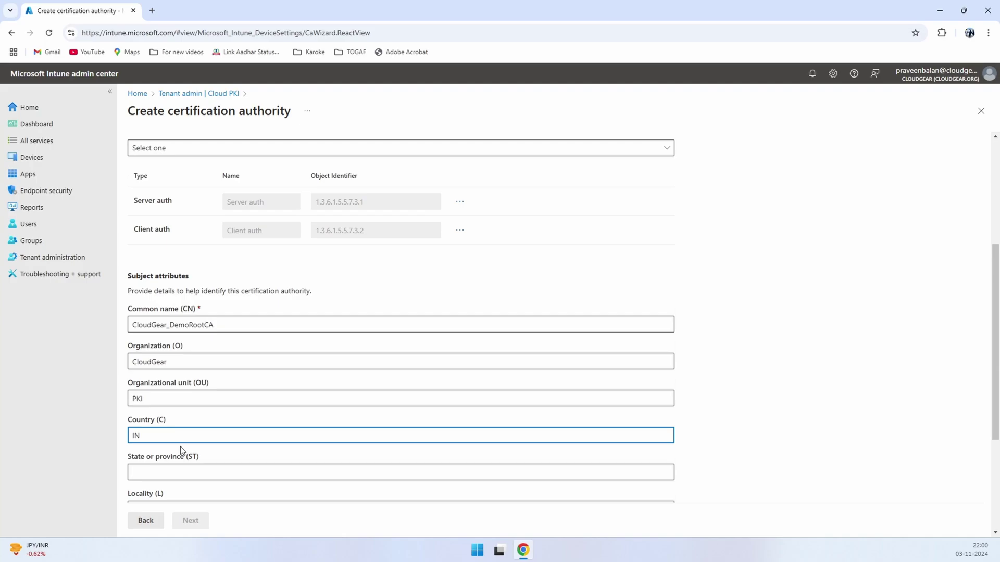
left_click(197, 427)
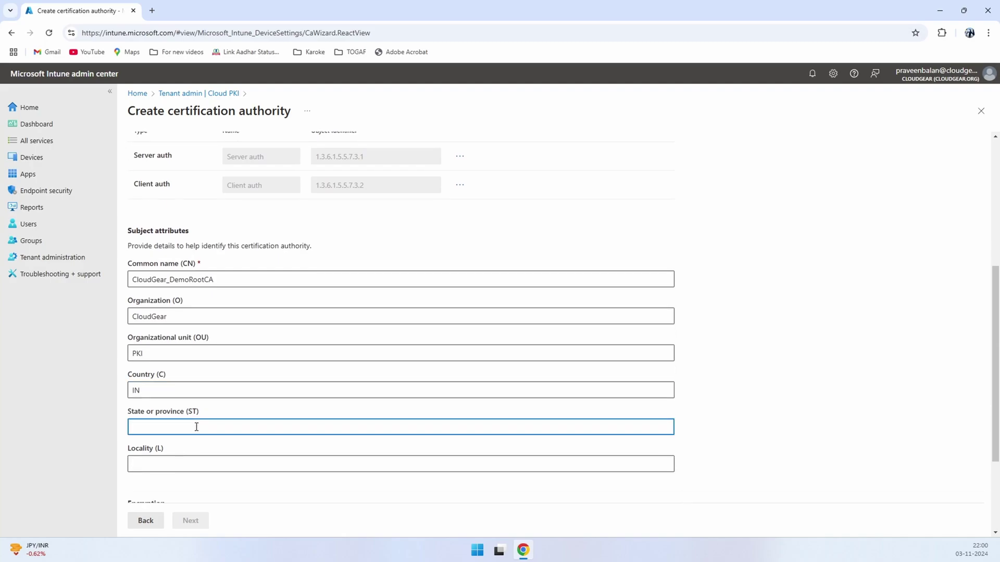
scroll(197, 427, "down", 1)
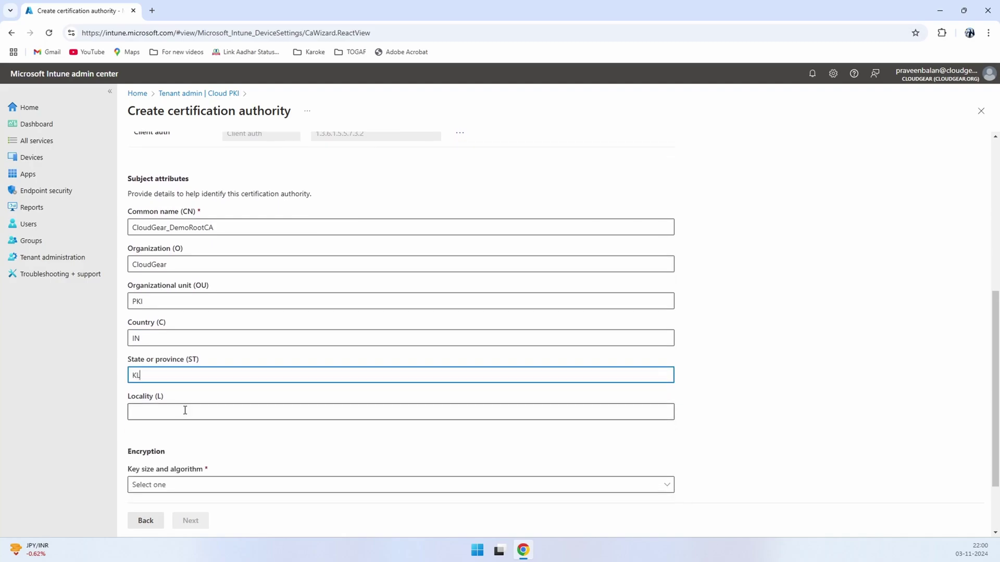
left_click(185, 409)
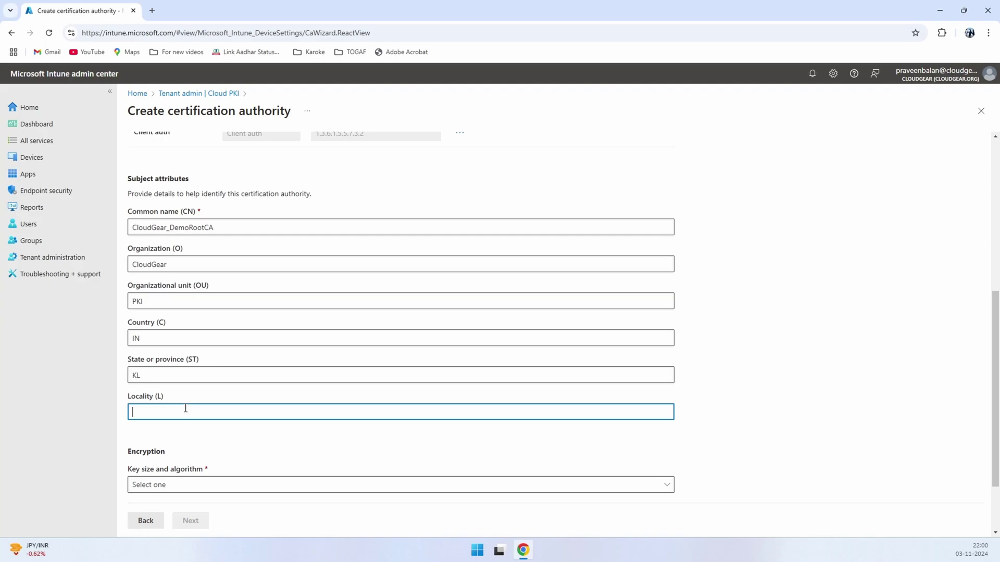
scroll(366, 493, "down", 1)
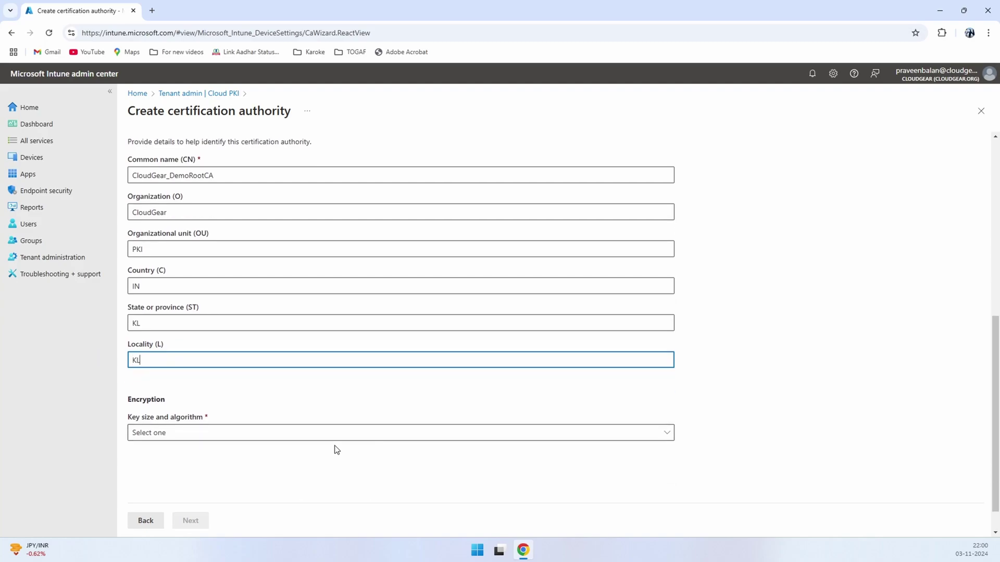
Choose RSA-2048 and SHA-256 as the root CA's key size and algorithm
left_click(312, 432)
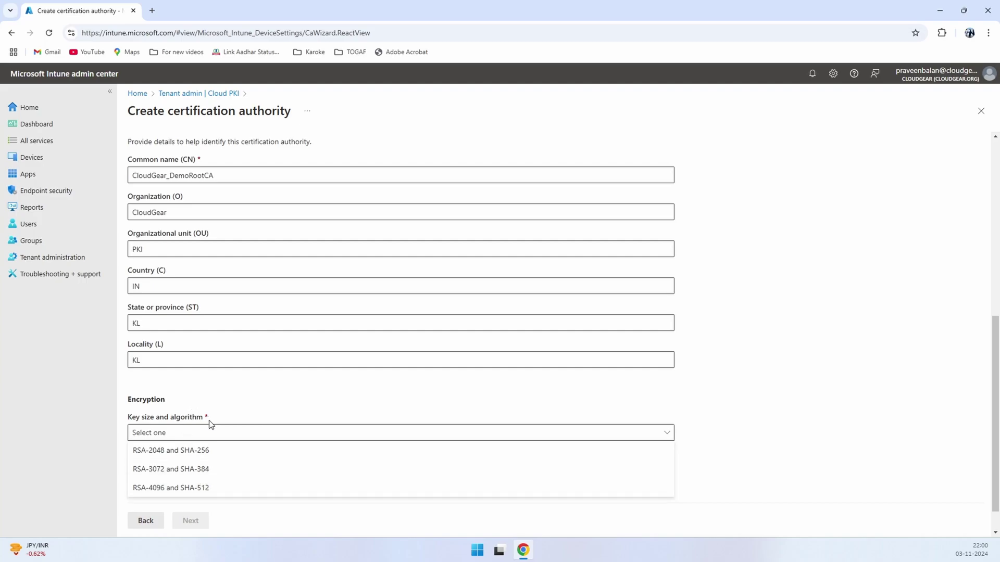
left_click(173, 451)
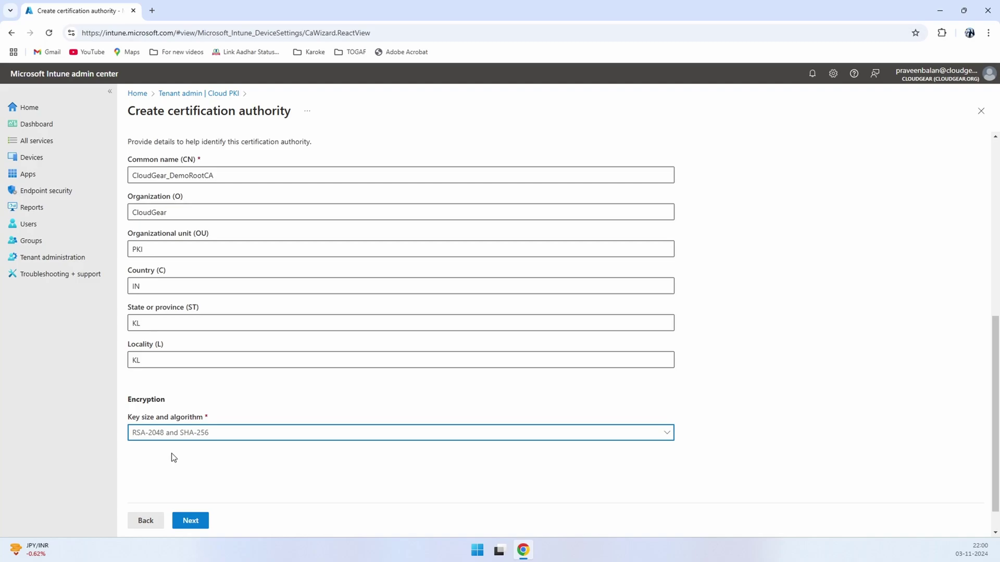
scroll(336, 481, "down", 1)
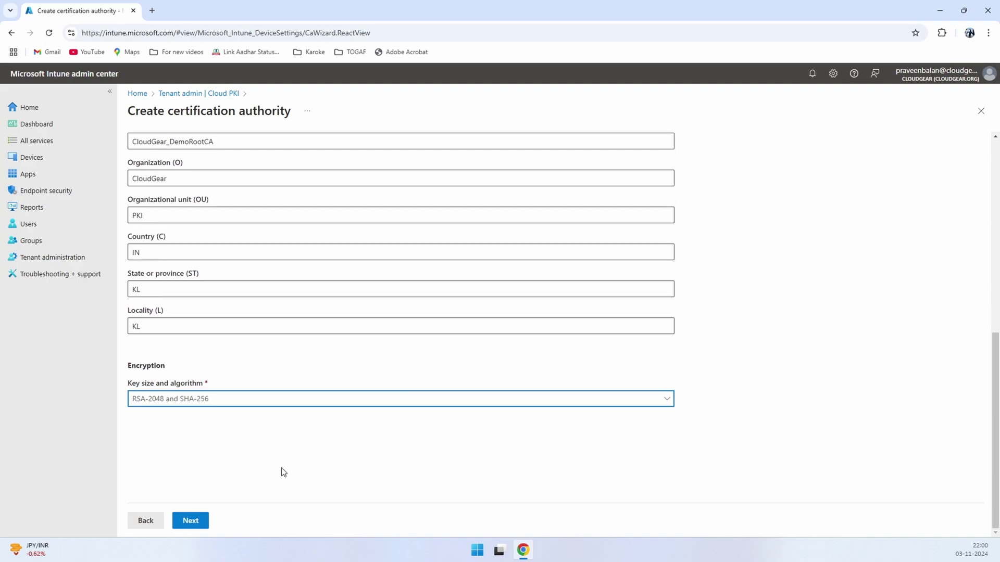
Create CloudGear_DemoRootCA with the Default scope tag after checking the summary, then copy its name
left_click(194, 520)
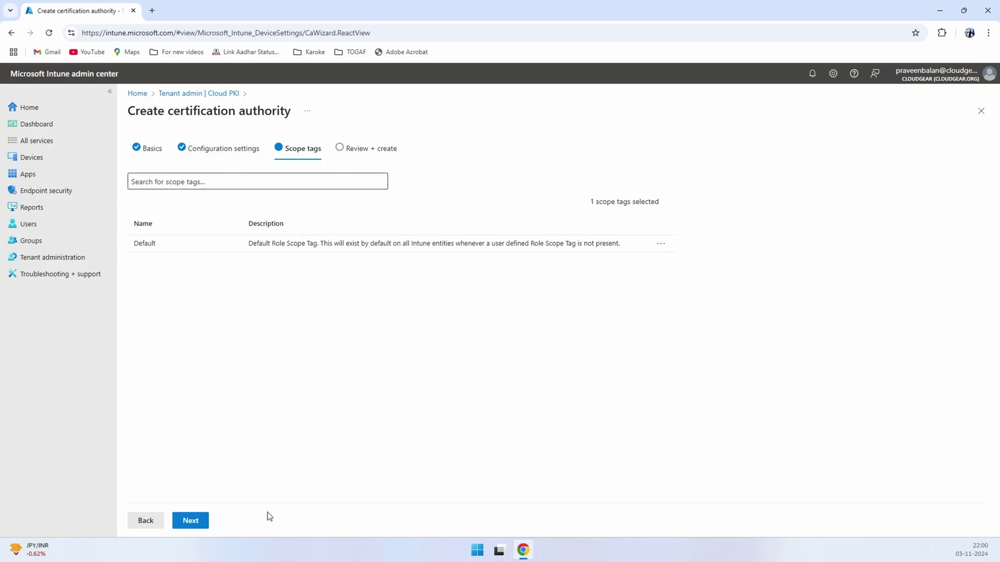
left_click(200, 525)
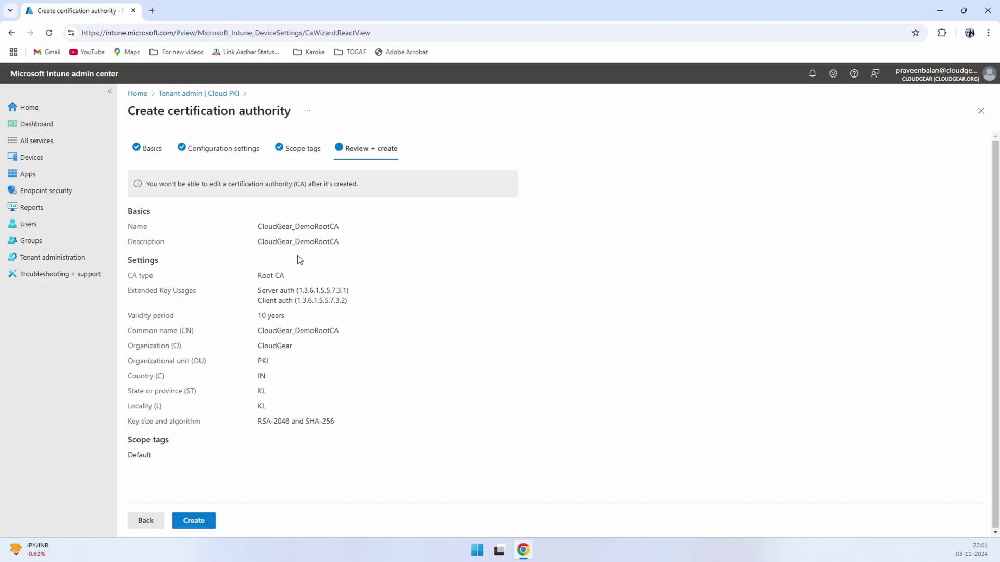
left_click_drag(345, 231, 241, 223)
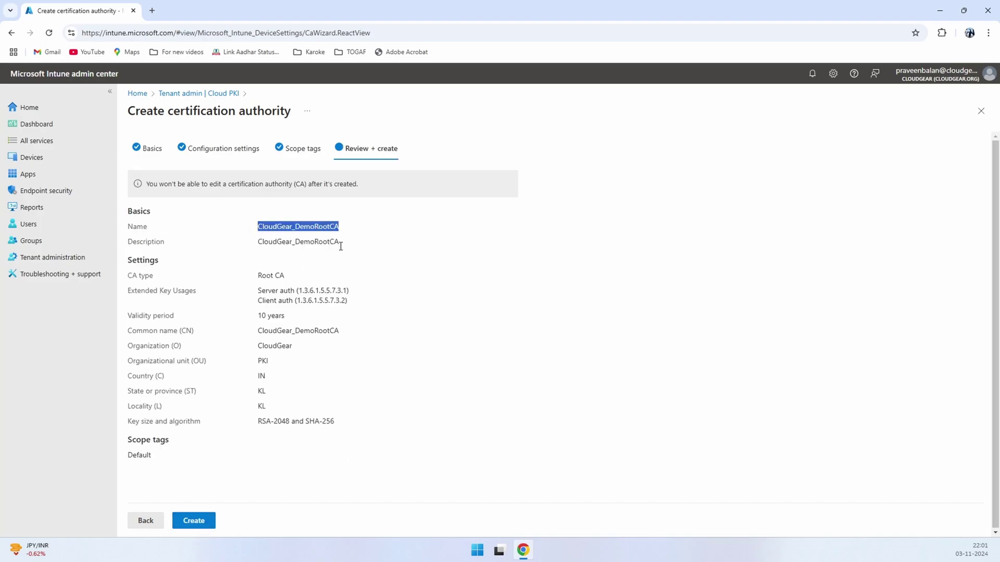
left_click_drag(341, 246, 259, 245)
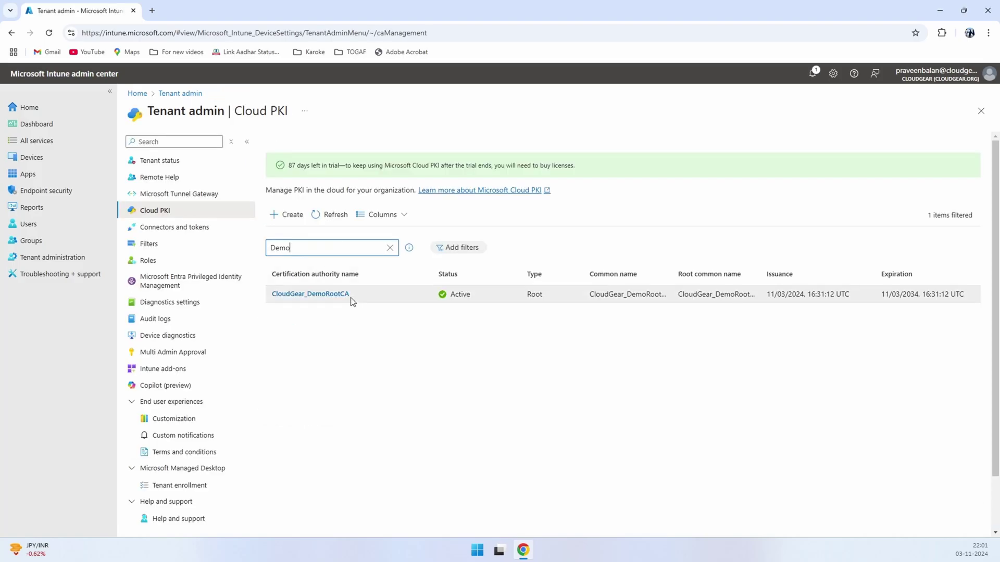
left_click_drag(350, 296, 271, 301)
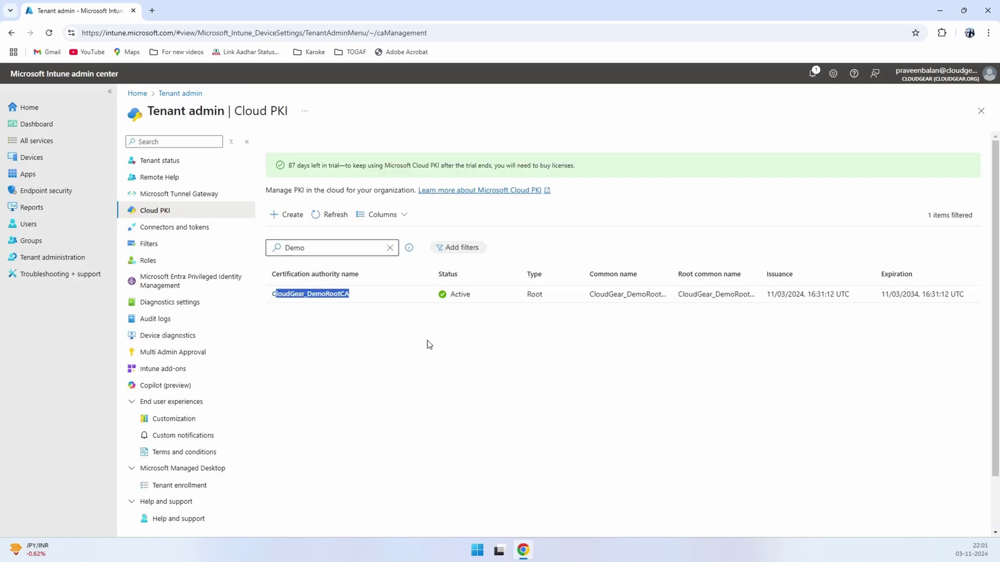
key("ctrl+c")
Start a new CA named CloudGear_DemoIssuingCA and continue to configuration settings
left_click(286, 215)
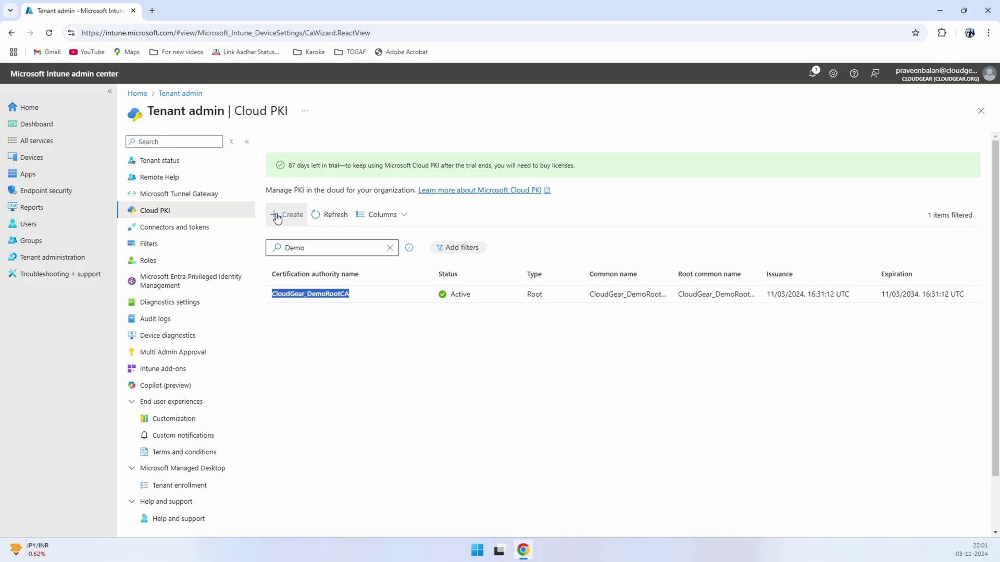
left_click(233, 183)
key("ctrl+v")
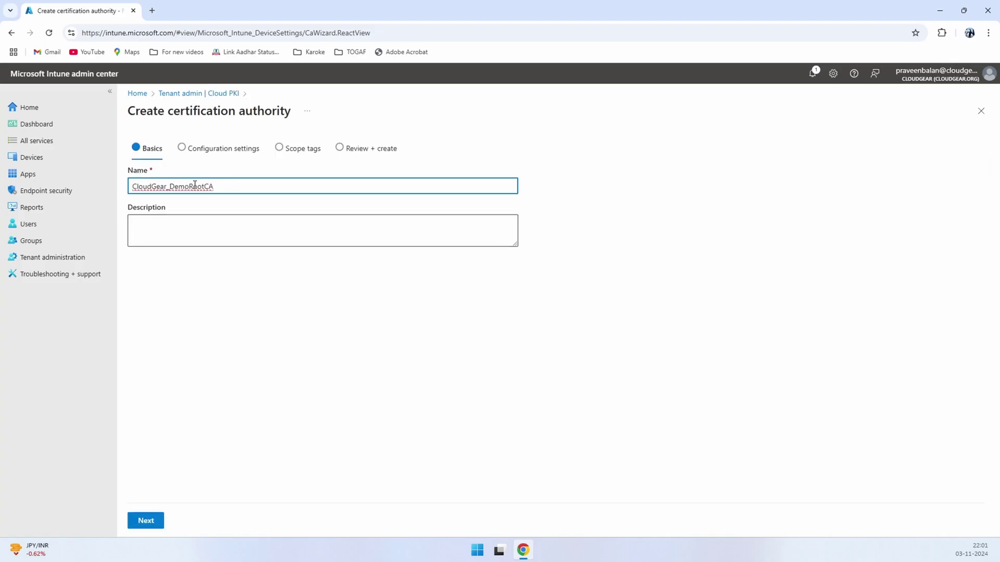
left_click_drag(191, 187, 204, 186)
type("Issuing")
key("ctrl+a")
key("ctrl+c")
left_click(234, 229)
key("ctrl+v")
left_click(148, 521)
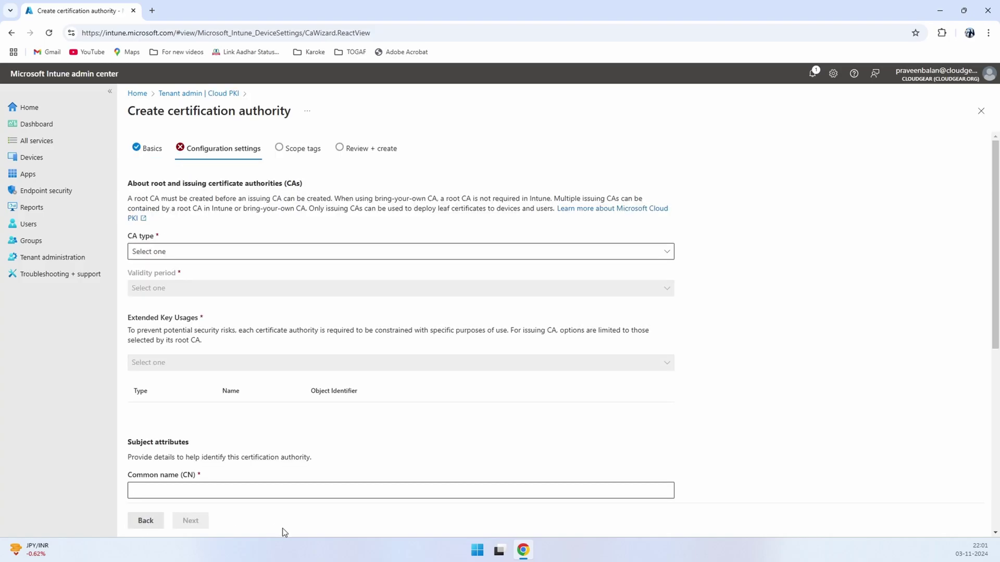
Make it an Issuing CA anchored to Intune root CloudGear_DemoRootCA, with Client auth key usage
left_click(255, 249)
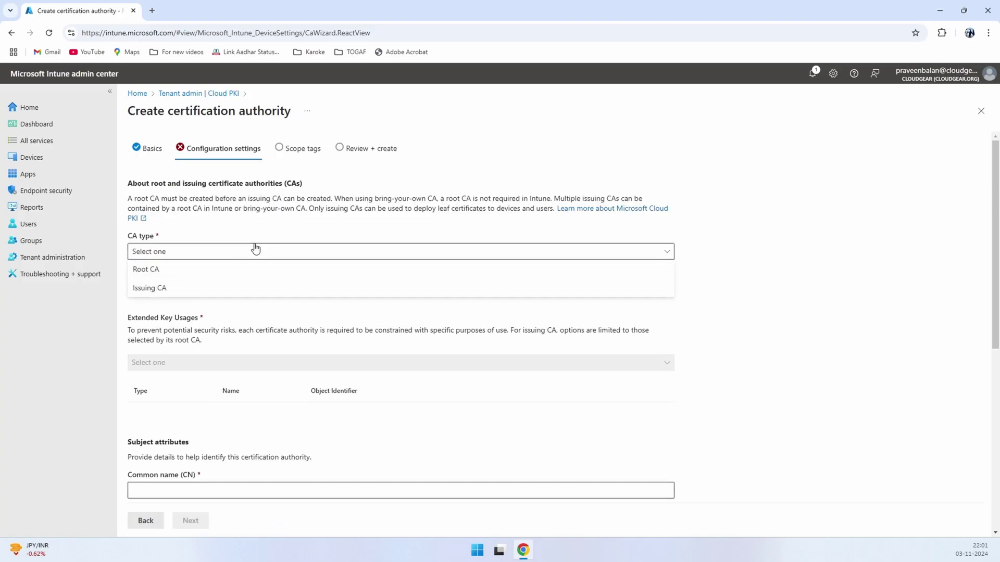
left_click(164, 289)
left_click(316, 290)
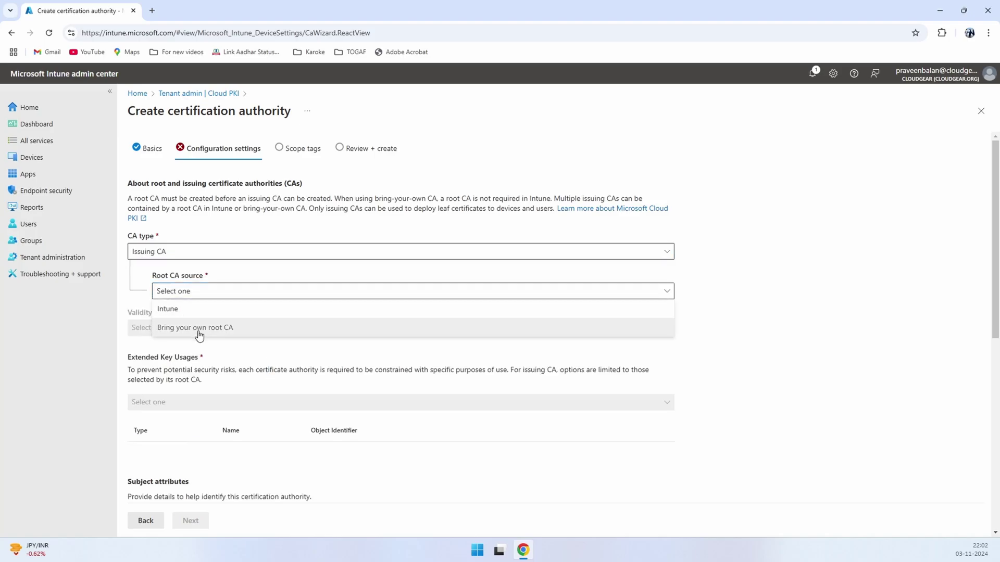
left_click(178, 311)
left_click(232, 331)
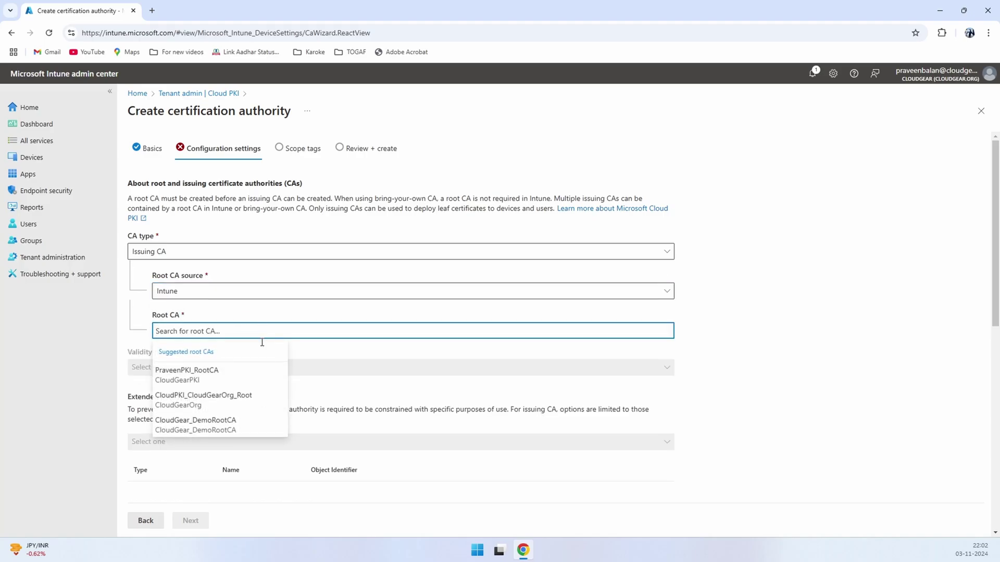
left_click(218, 426)
scroll(840, 446, "down", 1)
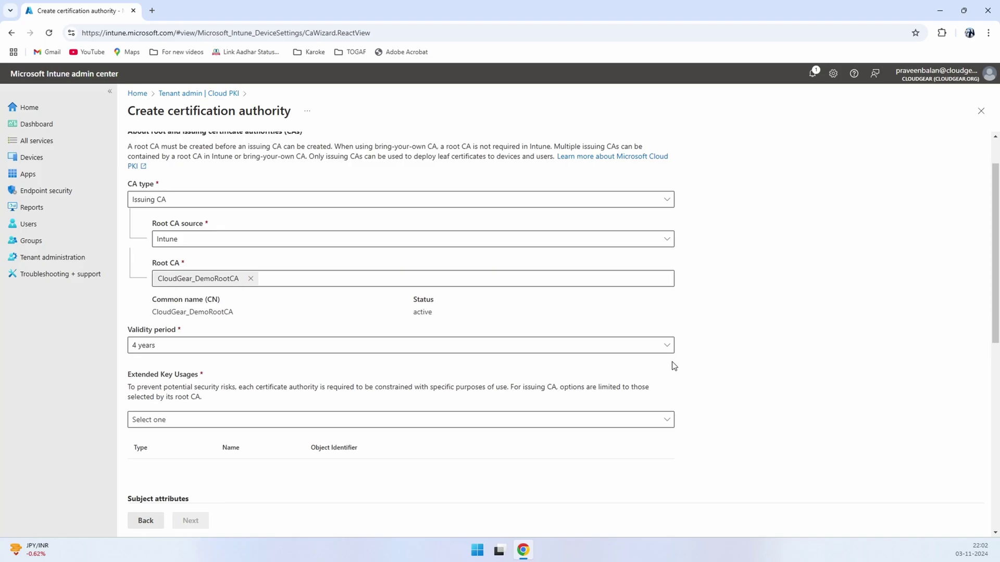
left_click(242, 420)
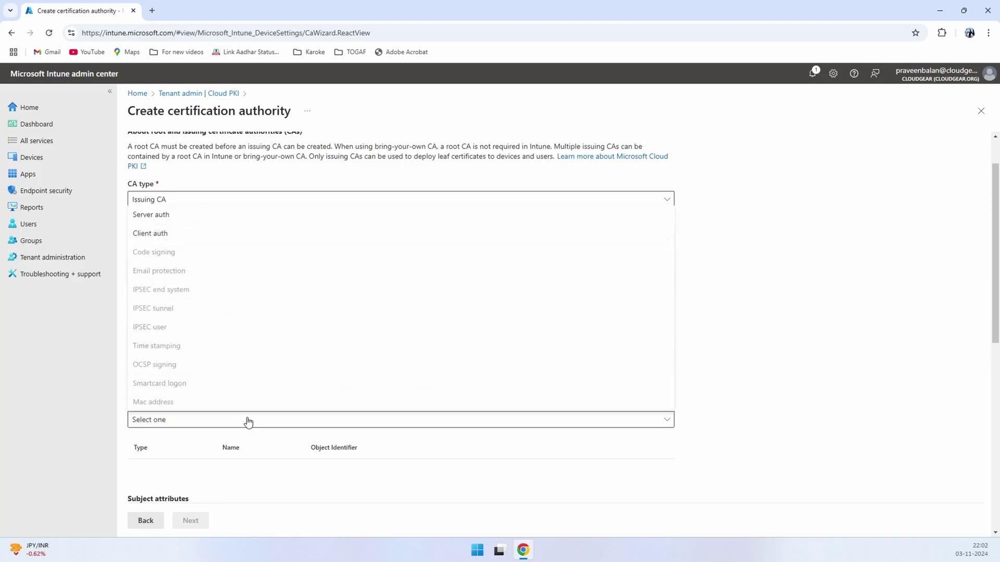
left_click(149, 233)
scroll(157, 354, "down", 4)
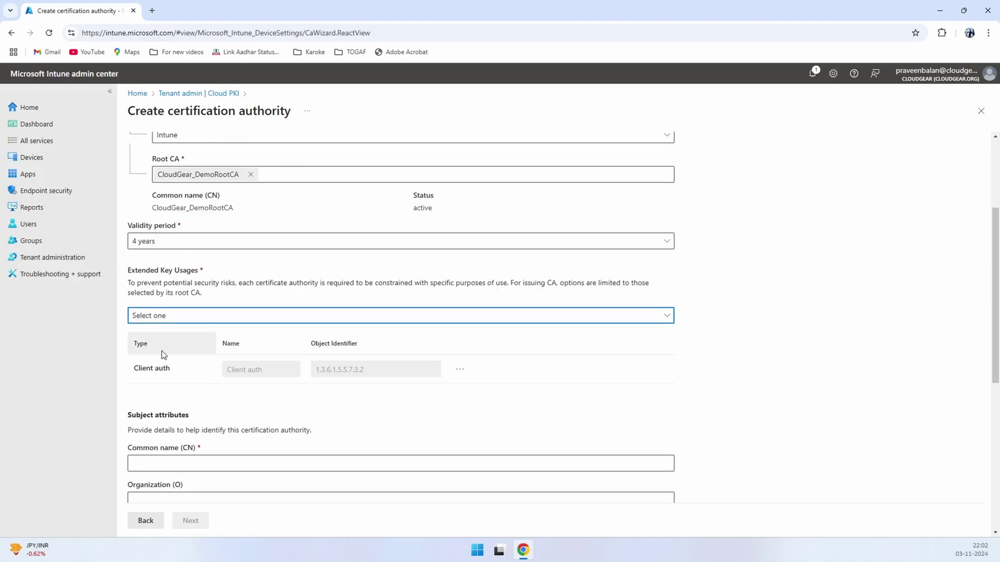
Fill the issuing CA's CloudGear_Demo subject fields, noting key size is inherited from the root
left_click(234, 360)
left_click(175, 373)
left_click_drag(167, 360, 99, 389)
left_click(155, 398)
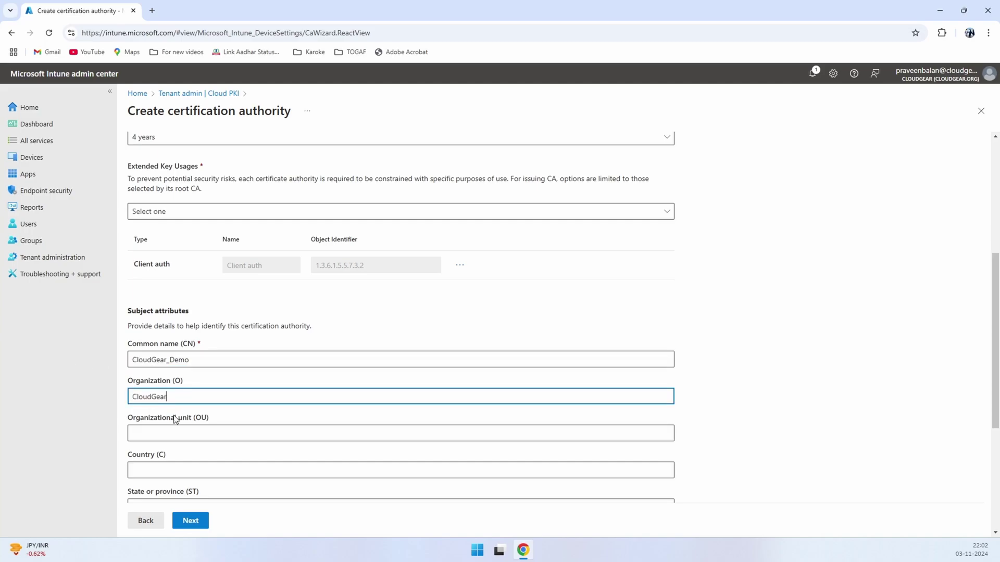
left_click(174, 432)
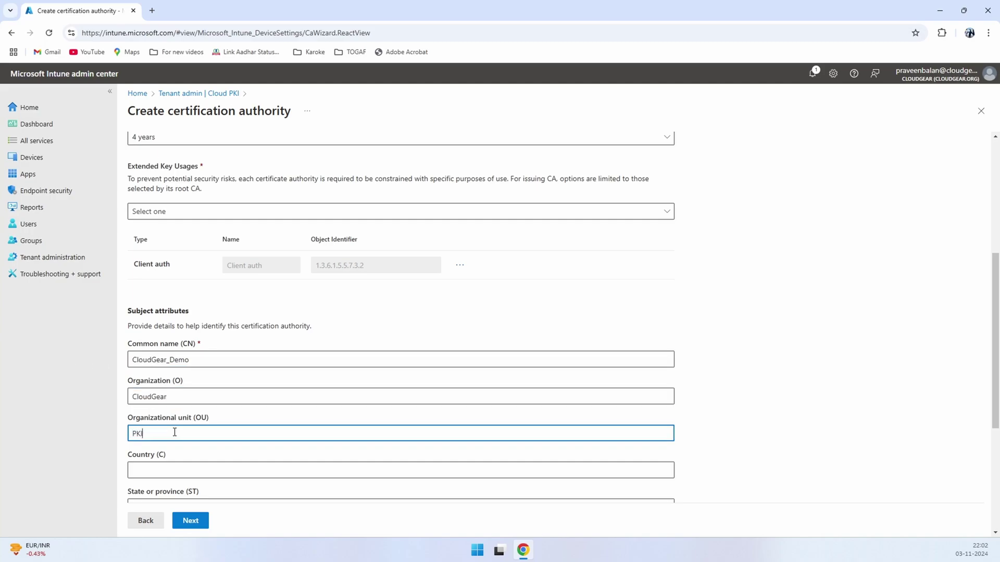
scroll(182, 419, "down", 1)
left_click(183, 419)
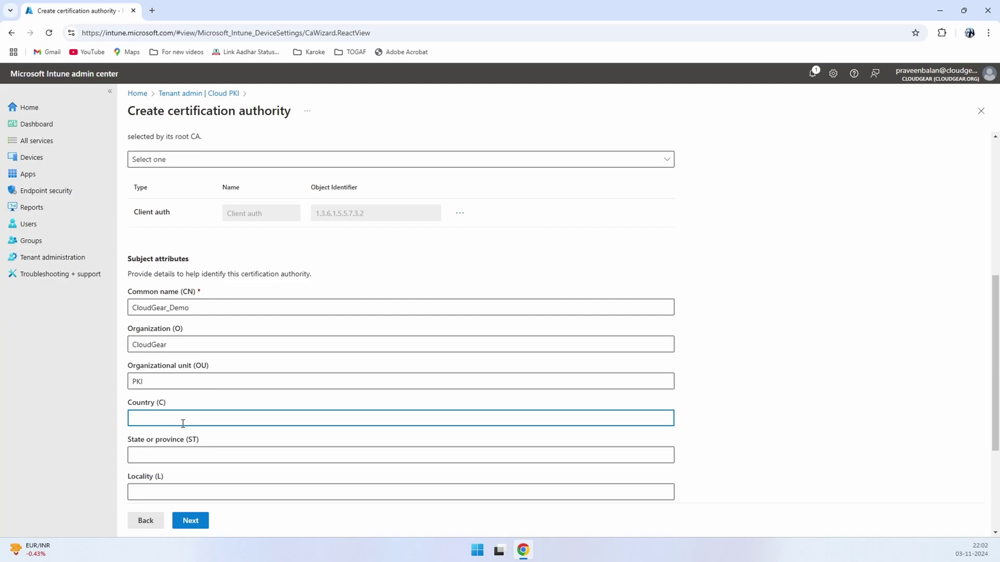
key("Tab")
key("Tab")
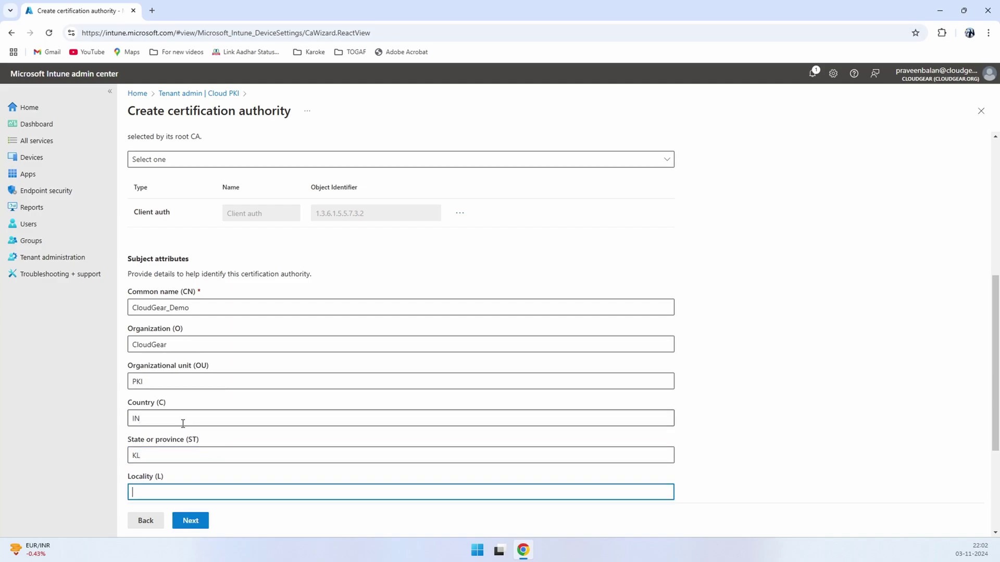
scroll(284, 331, "down", 3)
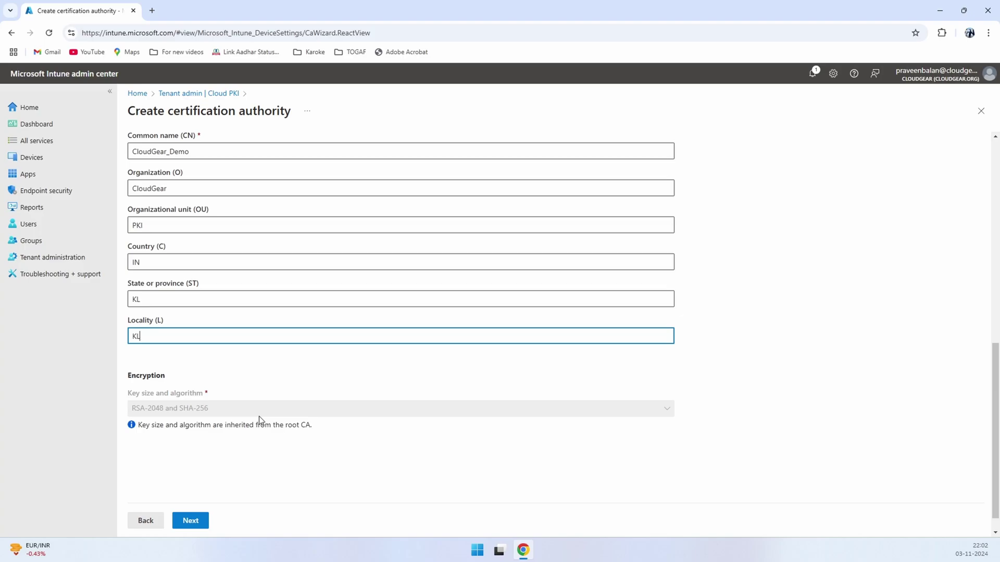
left_click_drag(312, 426, 136, 429)
Advance past scope tags to the issuing CA's review summary
left_click(191, 521)
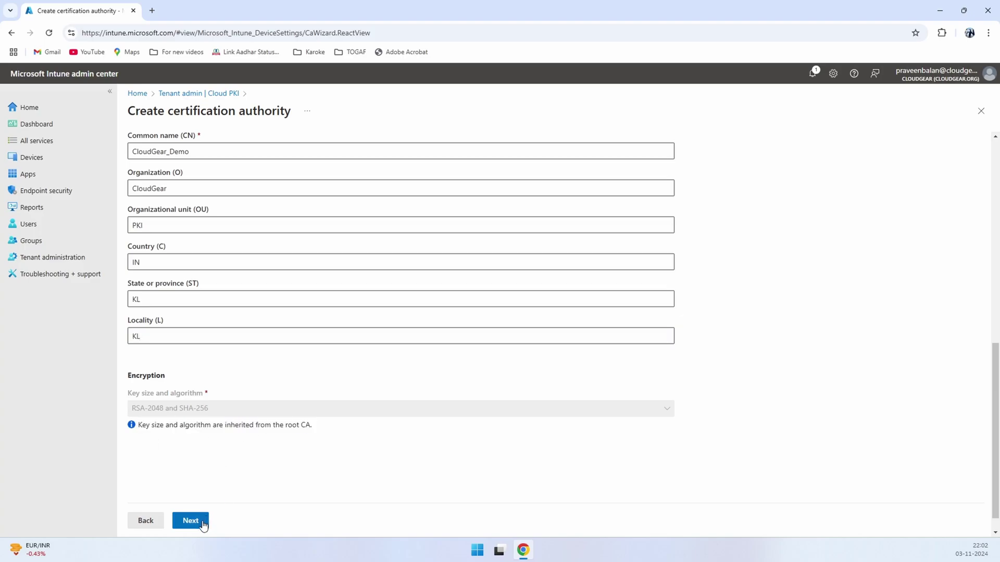
left_click(192, 520)
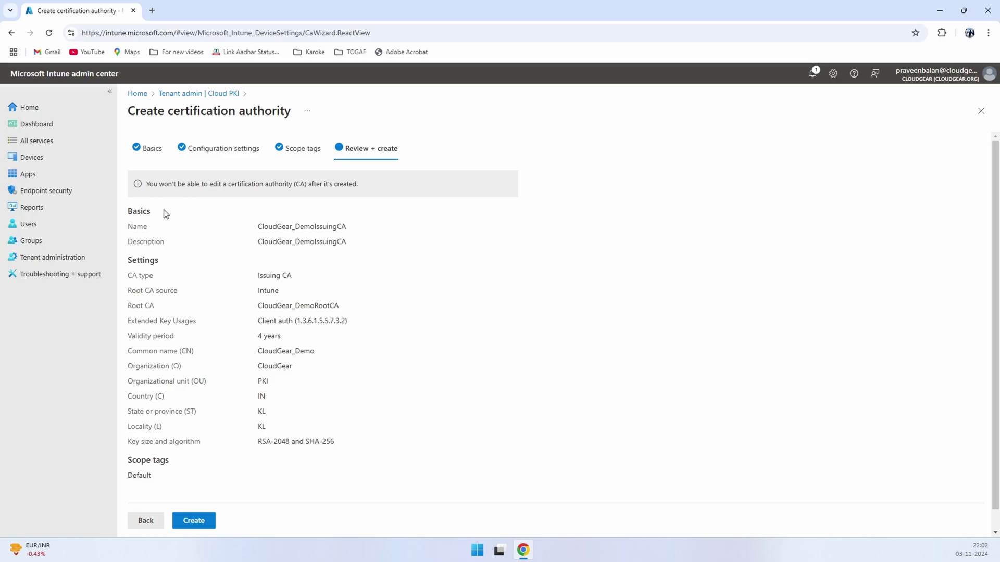
left_click_drag(163, 187, 227, 185)
Create the issuing CA, then highlight the root and issuing CA creation steps in the Learn article
left_click(194, 521)
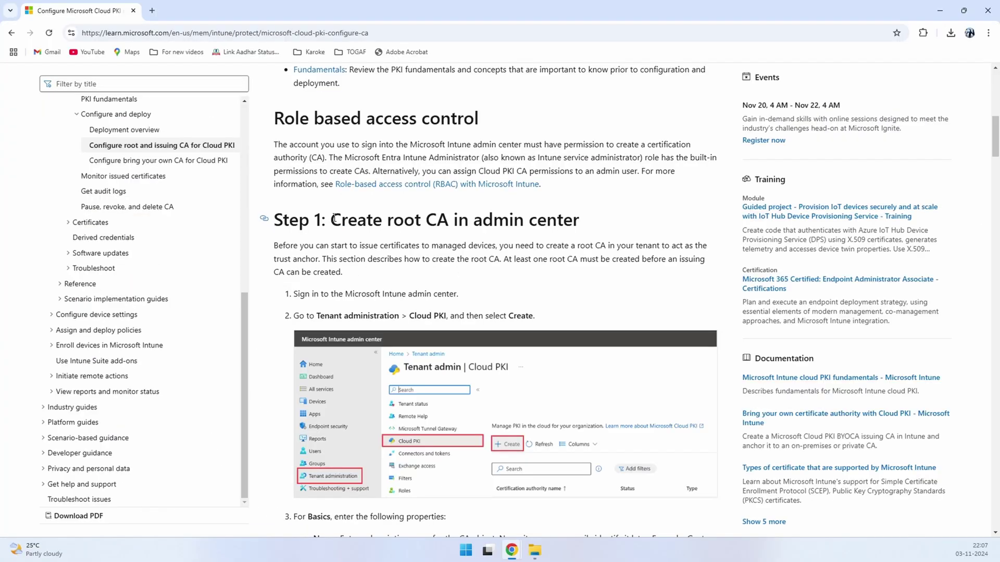
left_click_drag(329, 219, 587, 227)
scroll(587, 227, "down", 20)
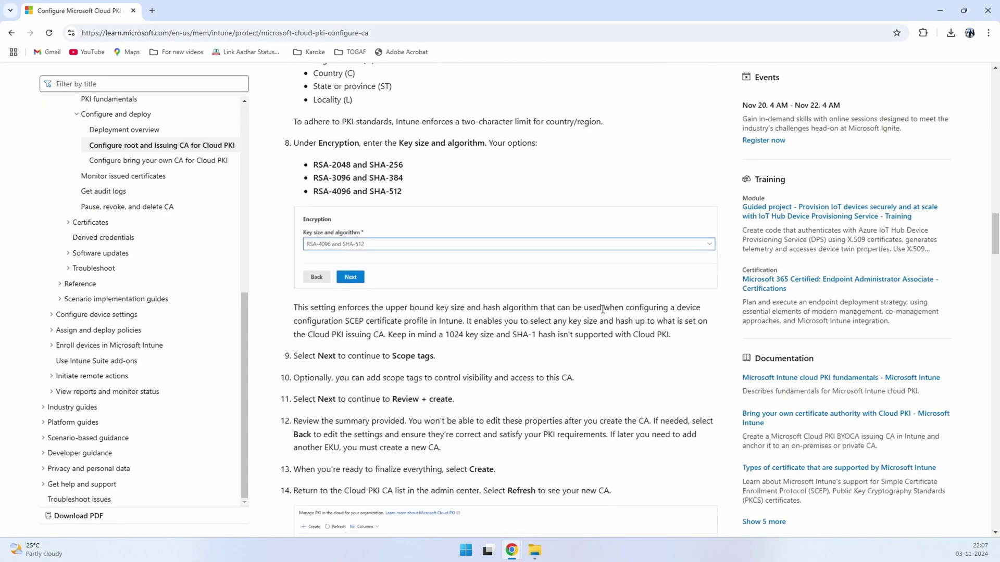
left_click_drag(604, 194, 333, 193)
Highlight the trusted certificate profile tasks for both CAs, then minimize the browser
scroll(390, 282, "down", 15)
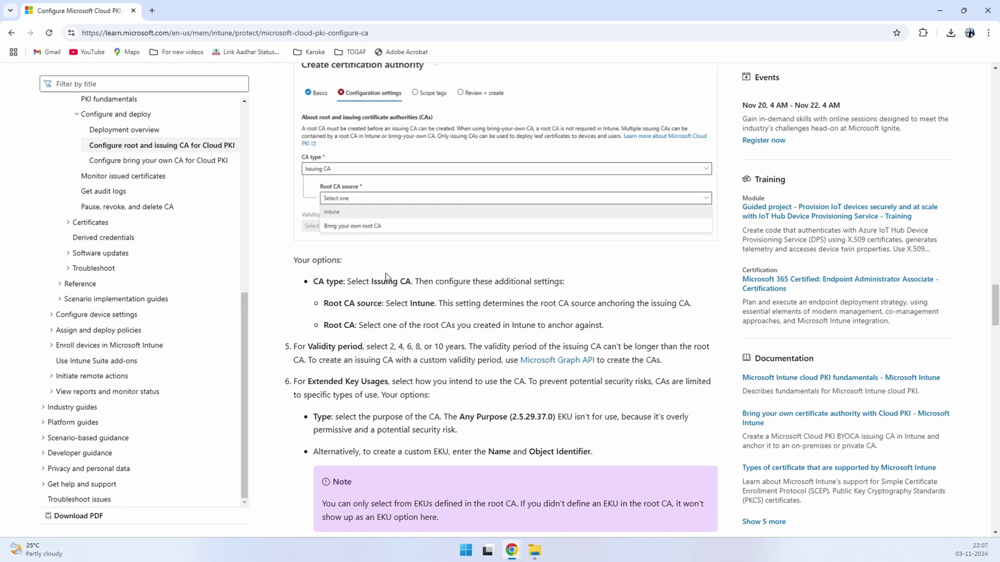
scroll(391, 282, "down", 9)
left_click_drag(535, 329, 333, 329)
scroll(333, 329, "down", 3)
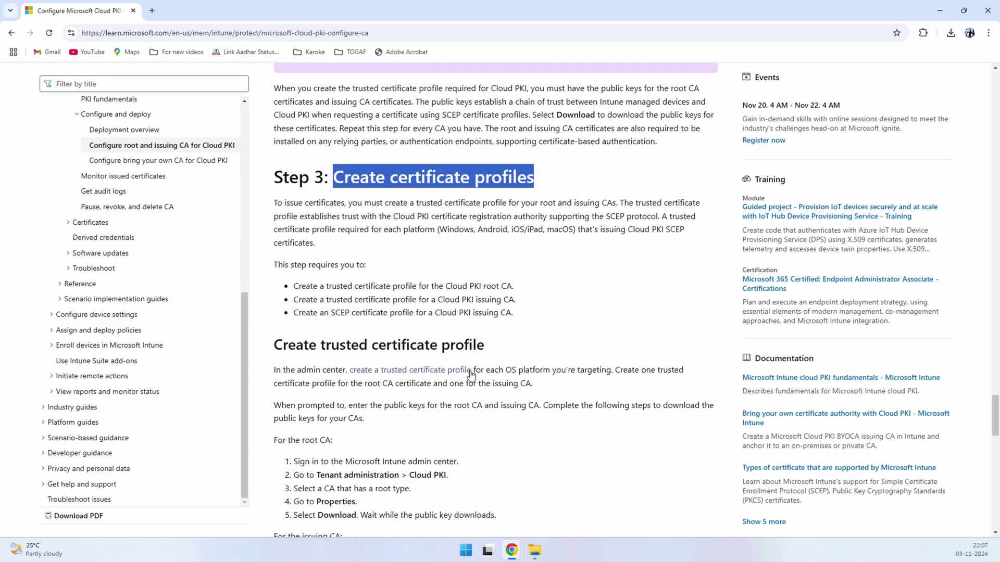
left_click(525, 288)
left_click_drag(525, 287, 378, 309)
left_click(314, 280)
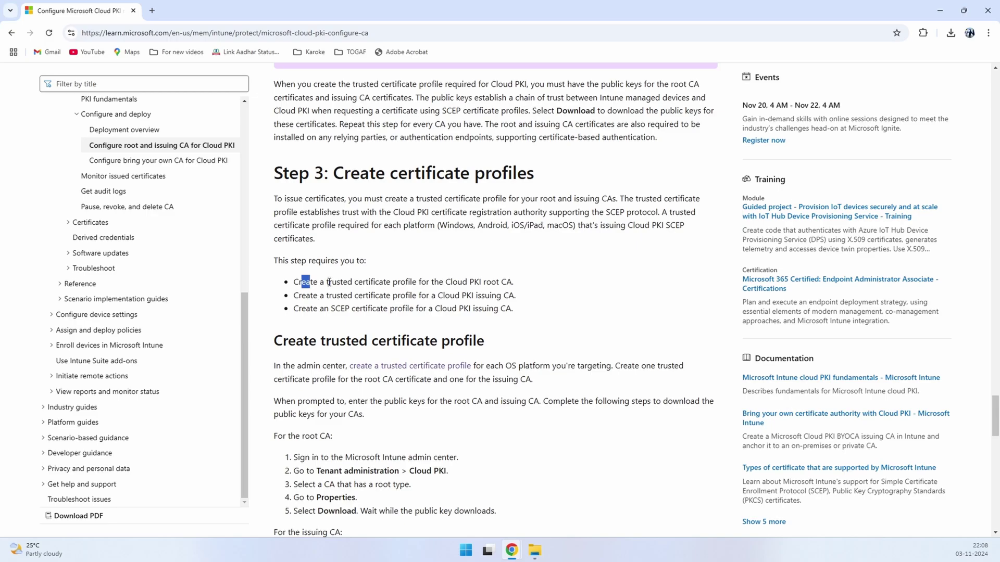
left_click_drag(329, 283, 534, 298)
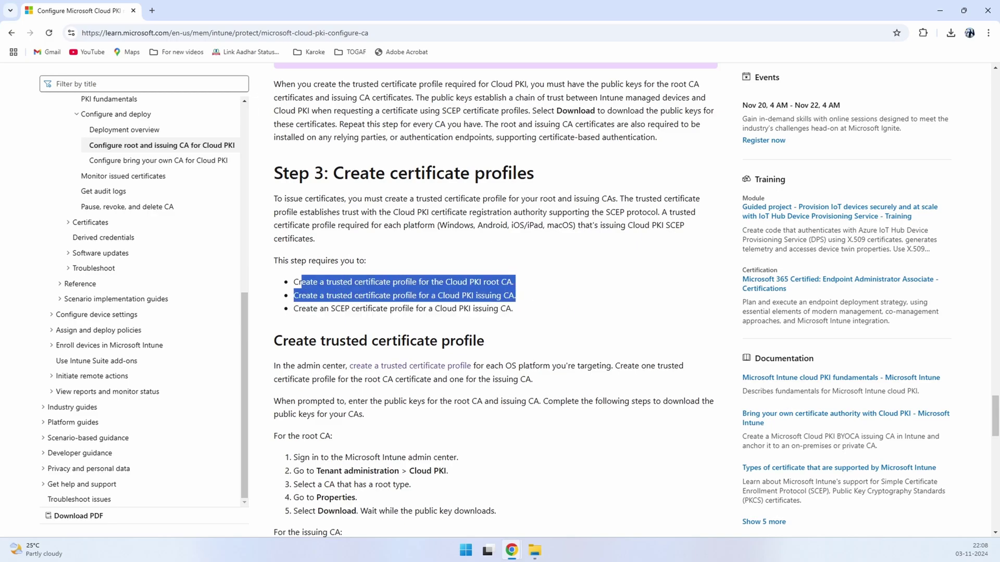
left_click(940, 10)
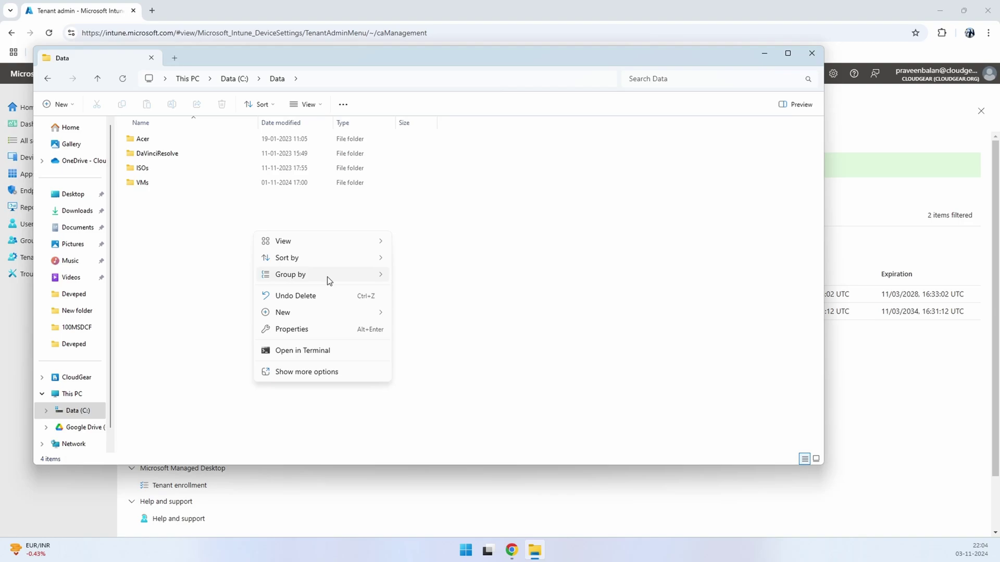
Create and open a new CloudPKI_Demo folder in C:\Data, then minimize File Explorer
mouse_move(312, 312)
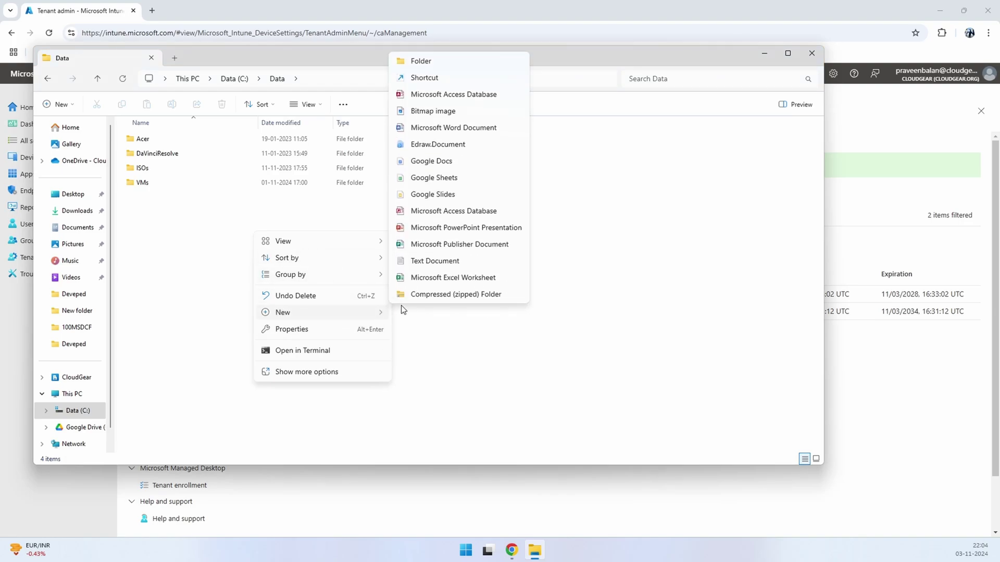
left_click(420, 60)
type("CPpi")
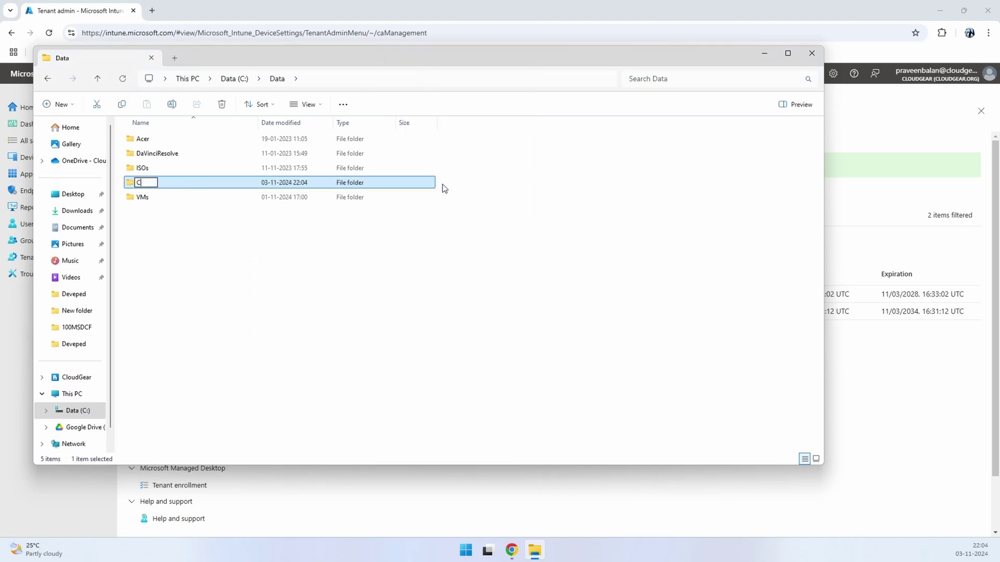
key("BackSpace")
type("loudPKI_Demp")
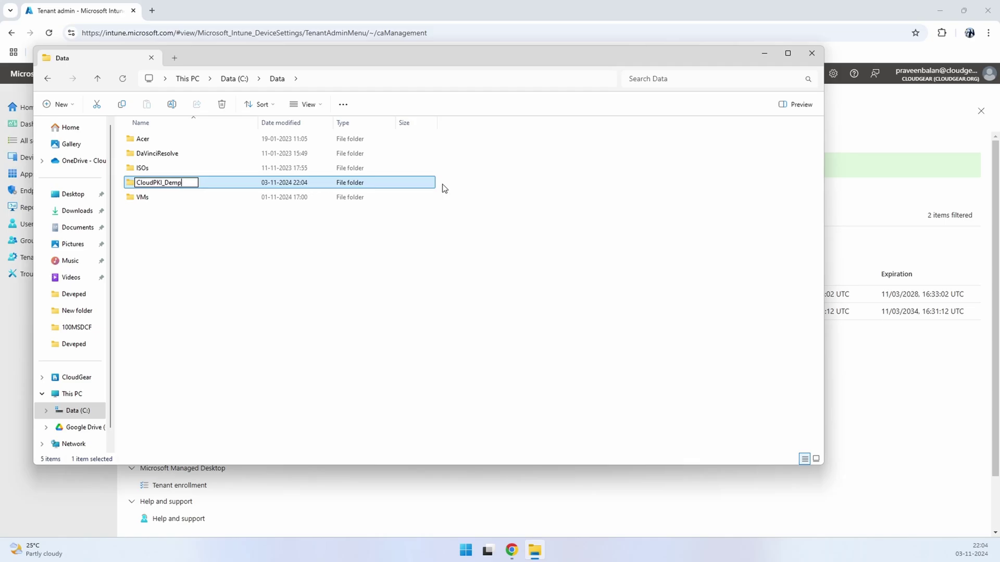
type("o")
key("Return")
key("Return")
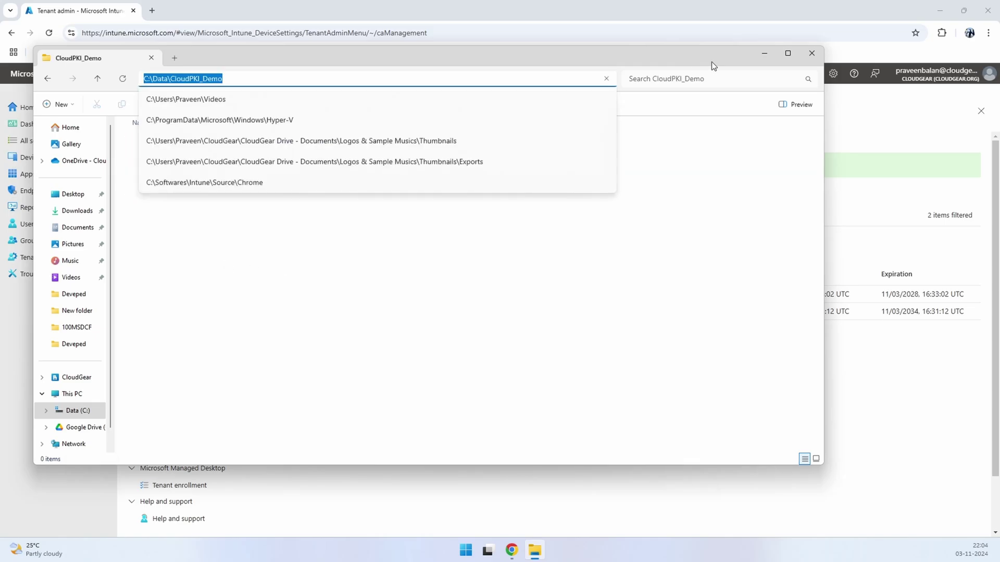
left_click(763, 54)
Download CloudGear_DemoRootCA.cer, then download CloudGear_DemoIssuingCA's certificate from its Properties
left_click(319, 310)
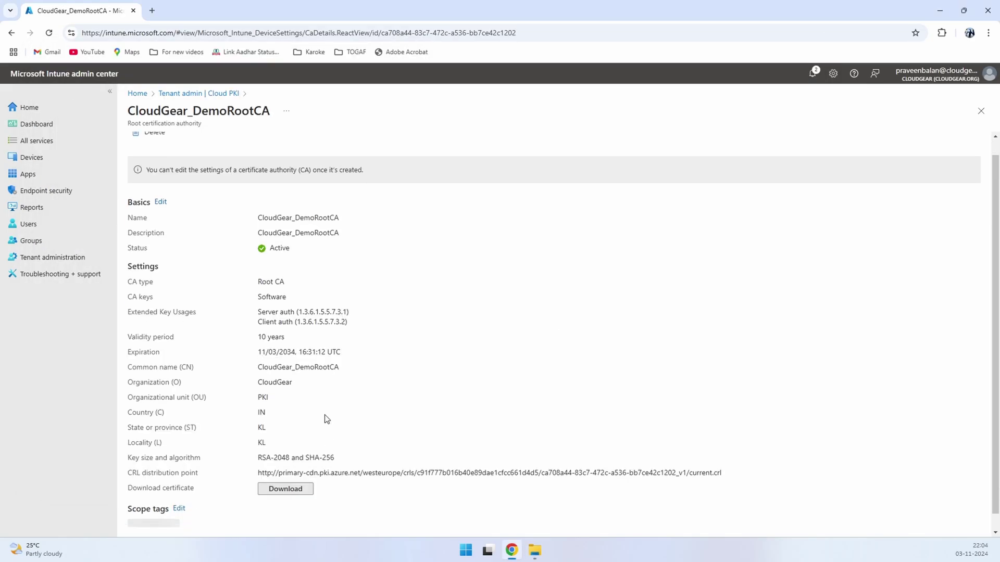
left_click(291, 473)
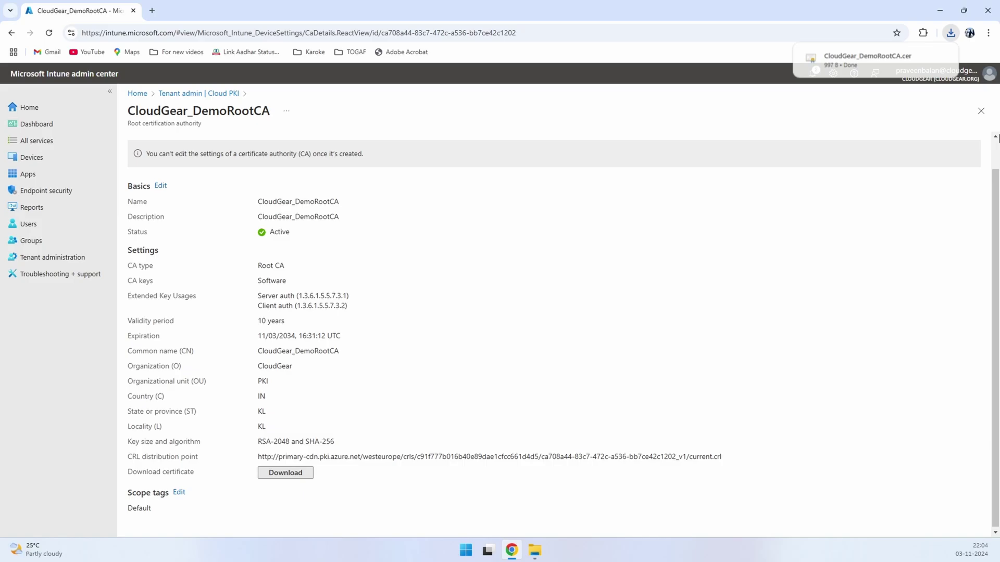
left_click(221, 94)
left_click(333, 295)
left_click(189, 174)
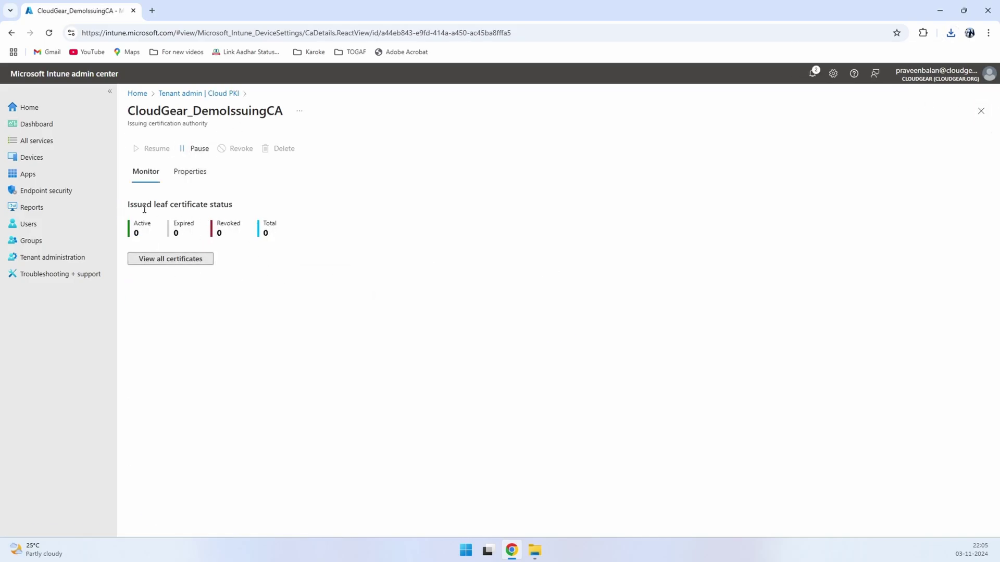
scroll(319, 217, "down", 2)
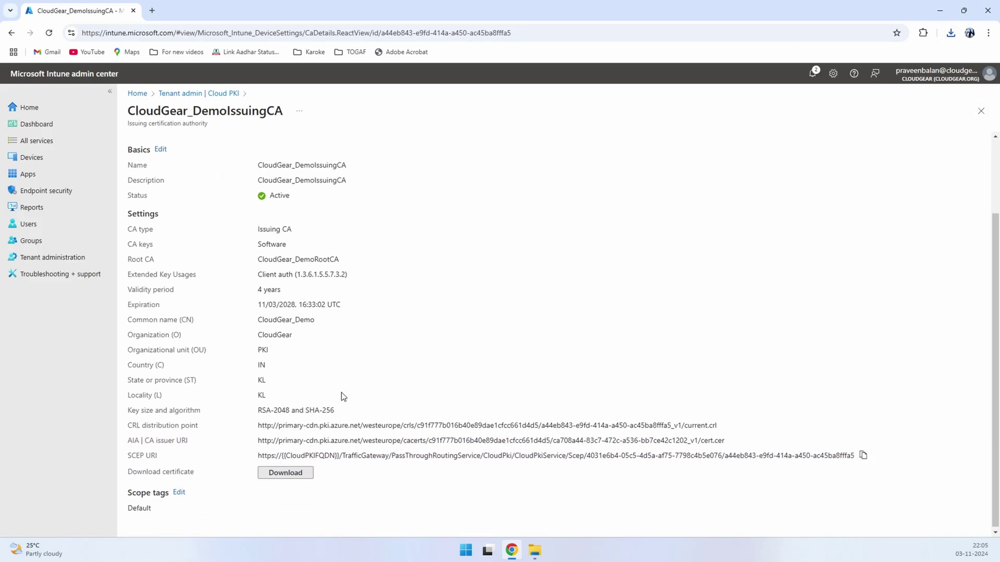
left_click(286, 473)
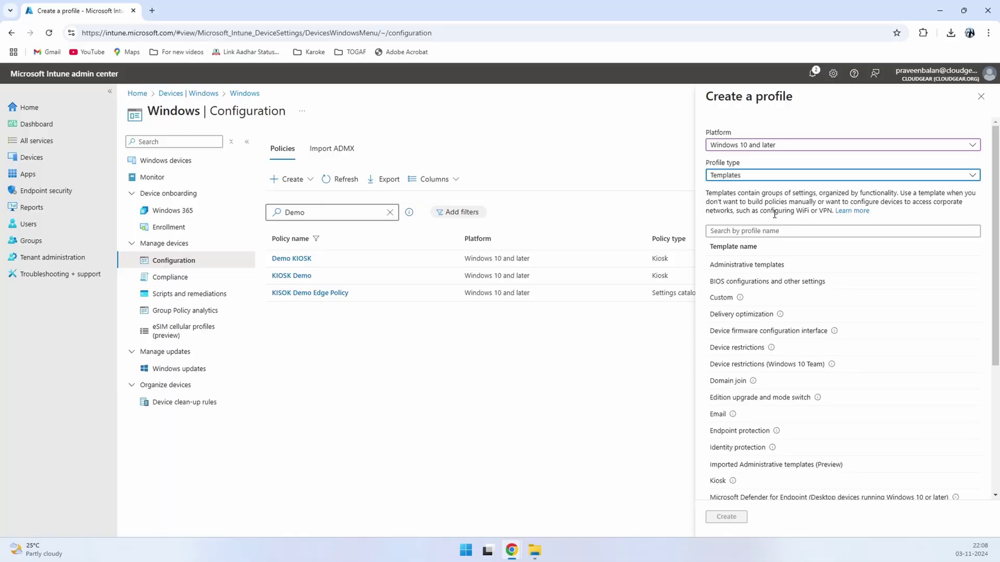
Search templates for 'cer', pick Trusted certificate for Windows 10 and later, and create it
type("cer")
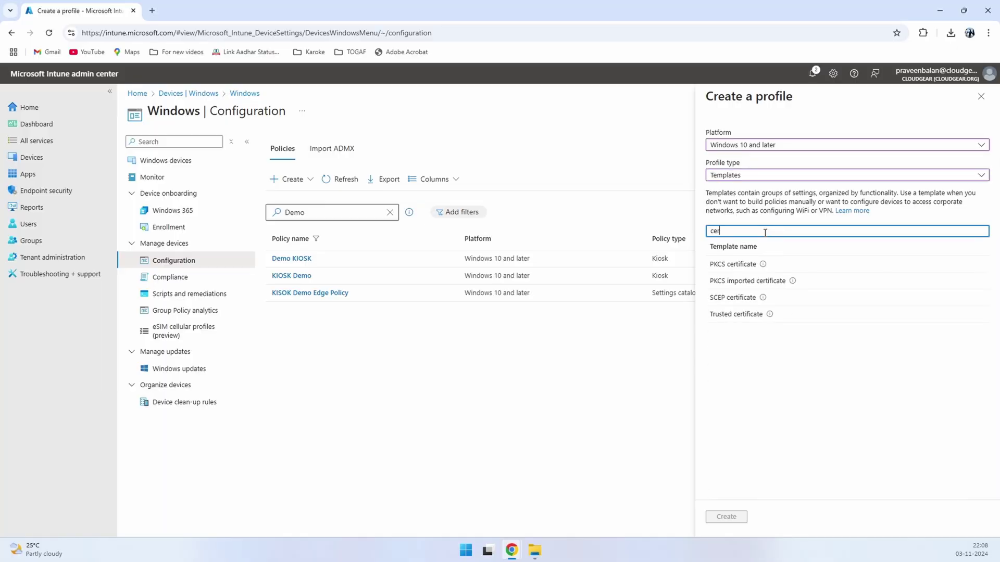
left_click(755, 315)
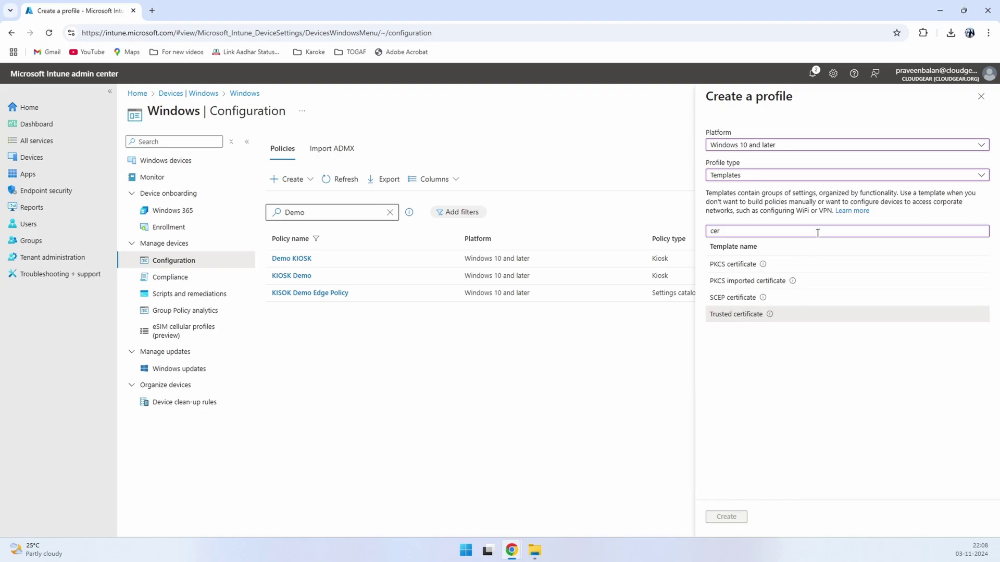
left_click(737, 315)
left_click(777, 375)
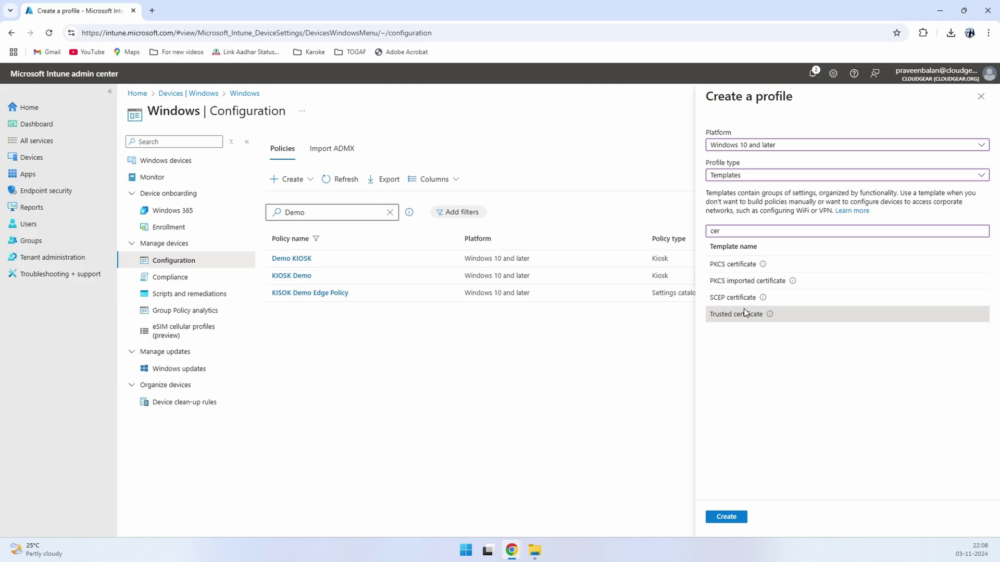
left_click(736, 519)
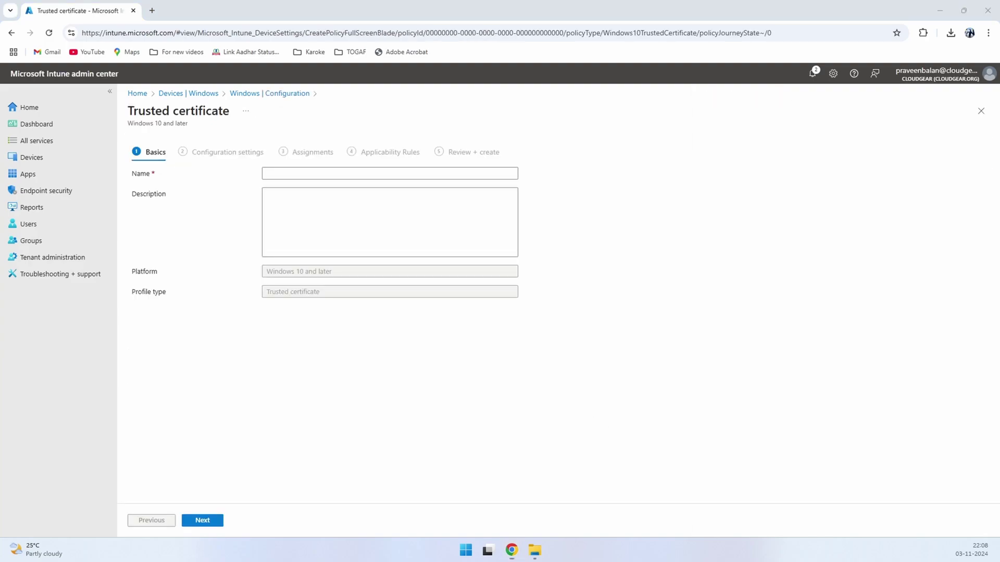
Paste Trusted_CloudGearRootCert as both the profile name and description
type("Trusted_CloudGearRootCert")
left_click(330, 209)
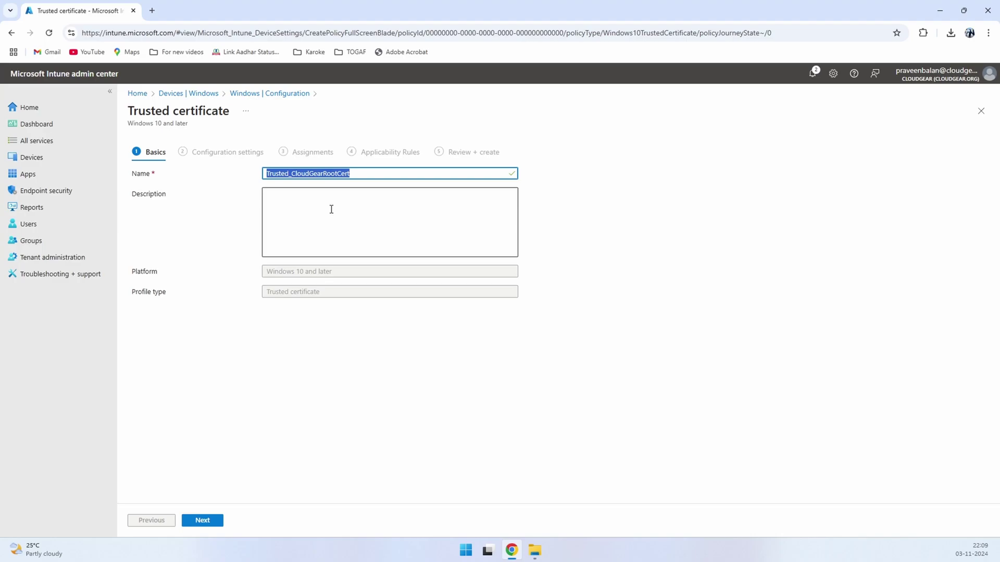
type("Trusted_CloudGearRootCert")
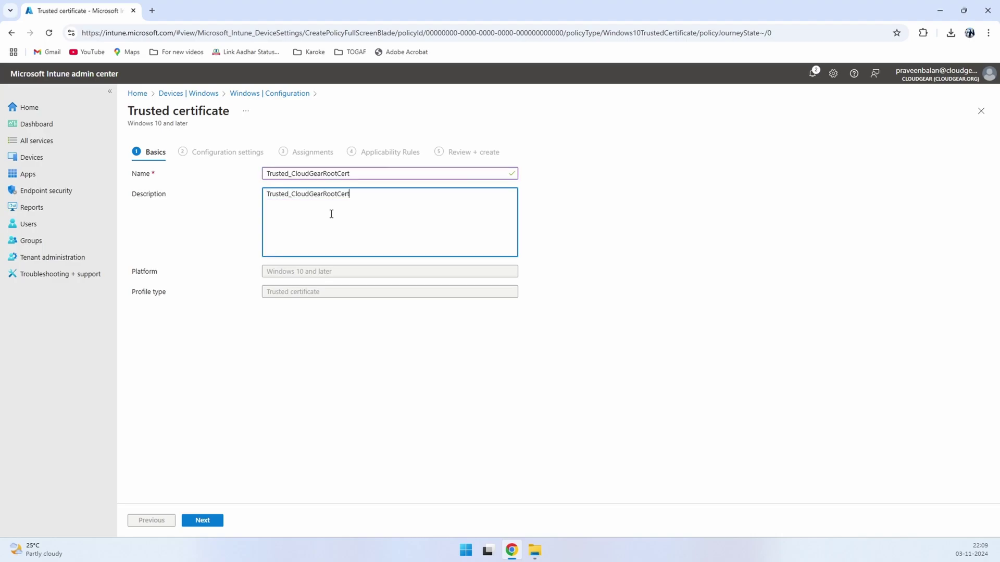
left_click(203, 524)
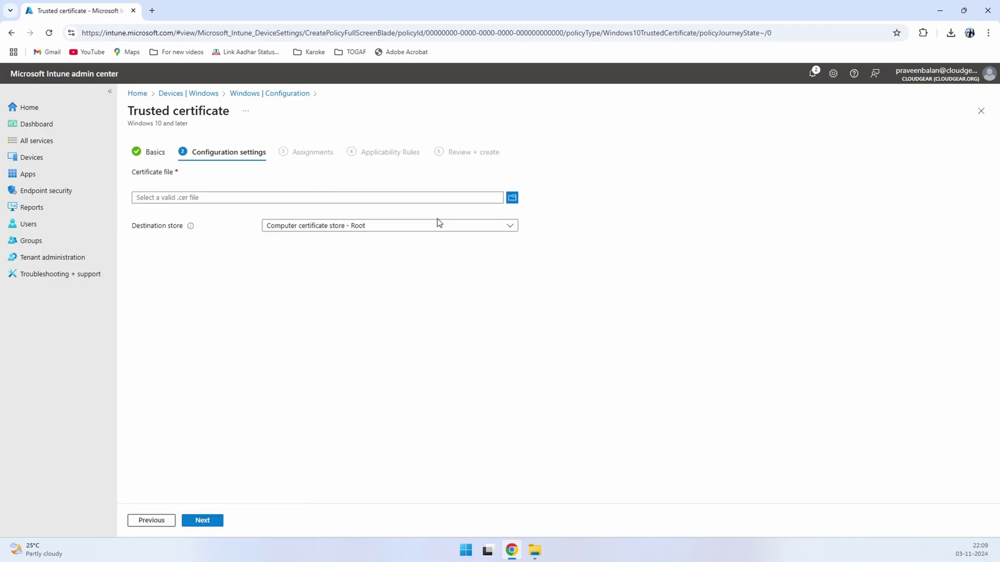
Upload CloudGear_DemoRootCA.cer with the Computer certificate store - Root as destination
left_click(440, 227)
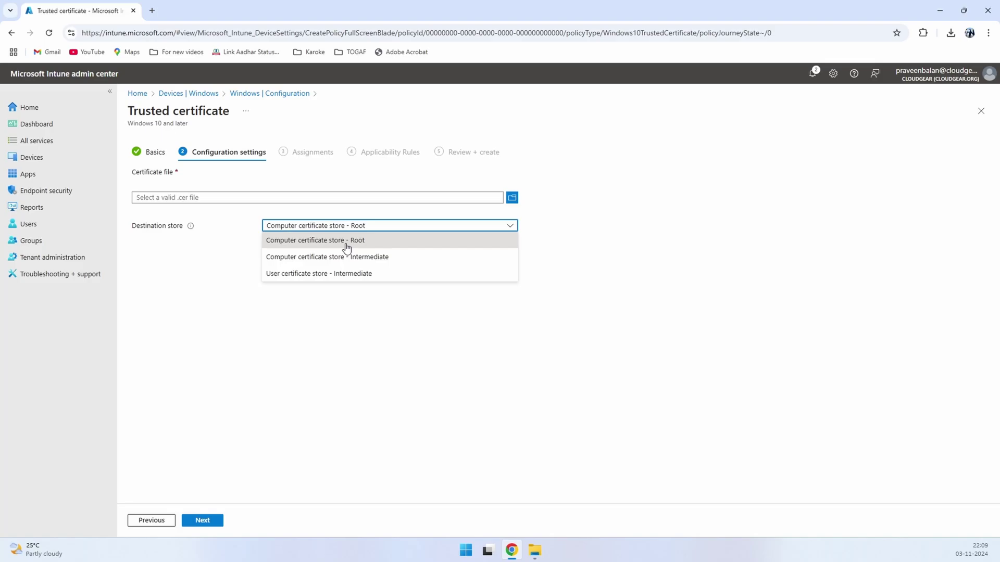
left_click(347, 241)
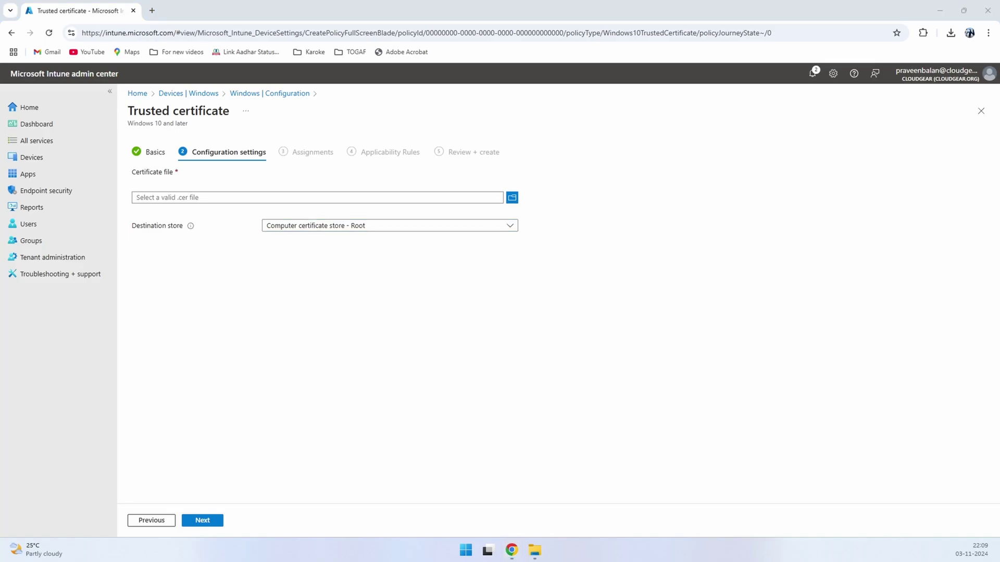
left_click(512, 197)
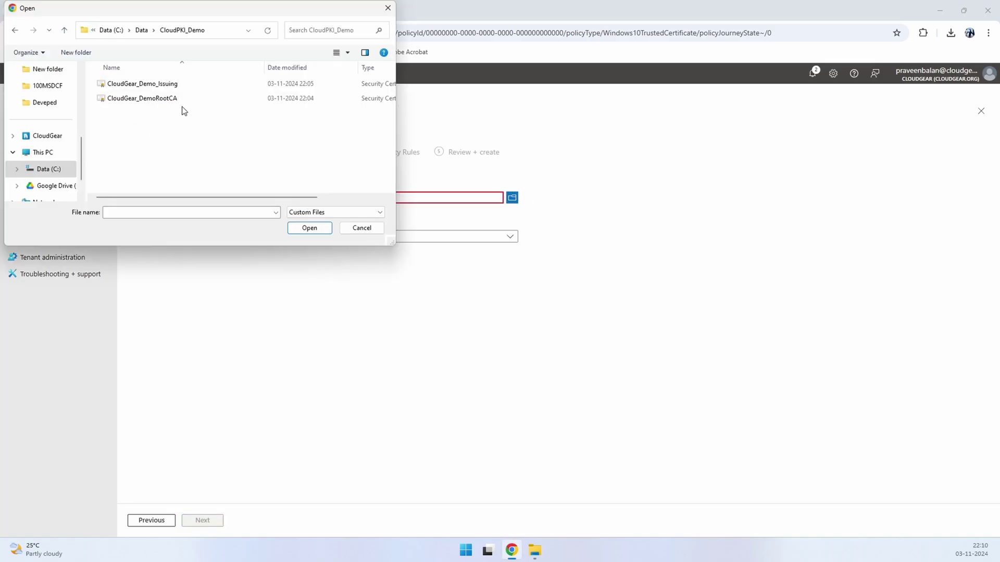
left_click(151, 99)
left_click(311, 227)
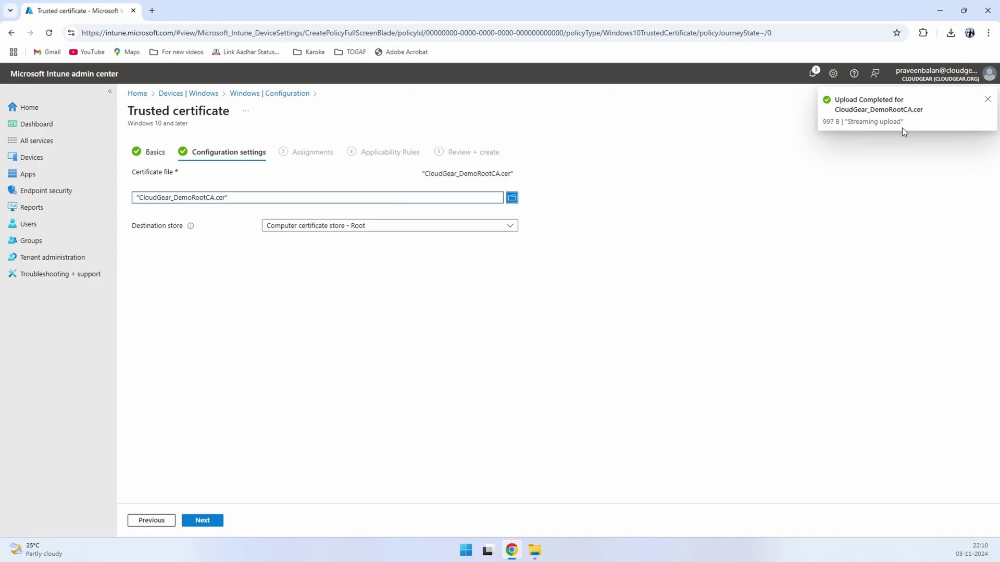
left_click(207, 518)
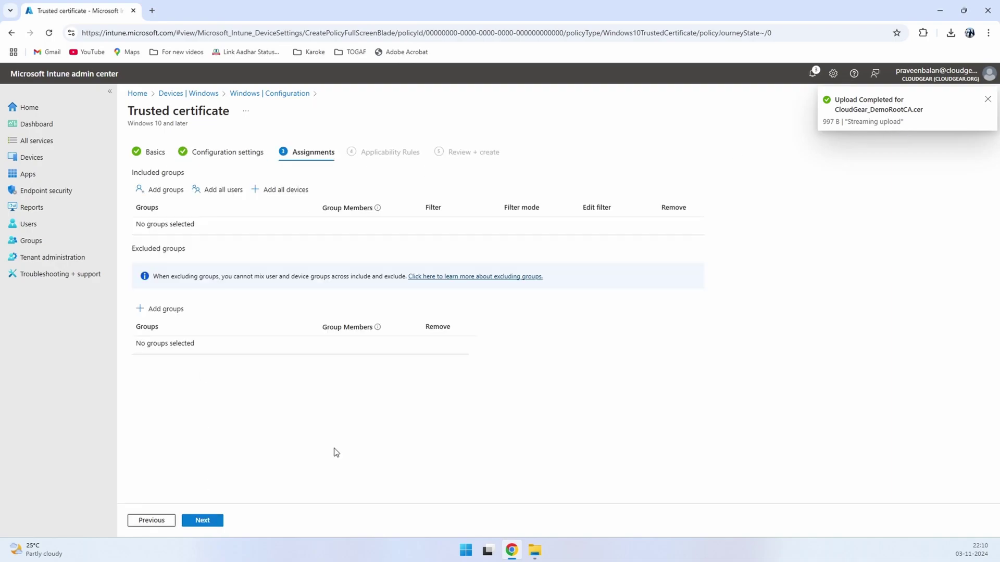
Assign the profile to AllAutoPilotDevices instead of all devices, then review and create it
left_click(287, 190)
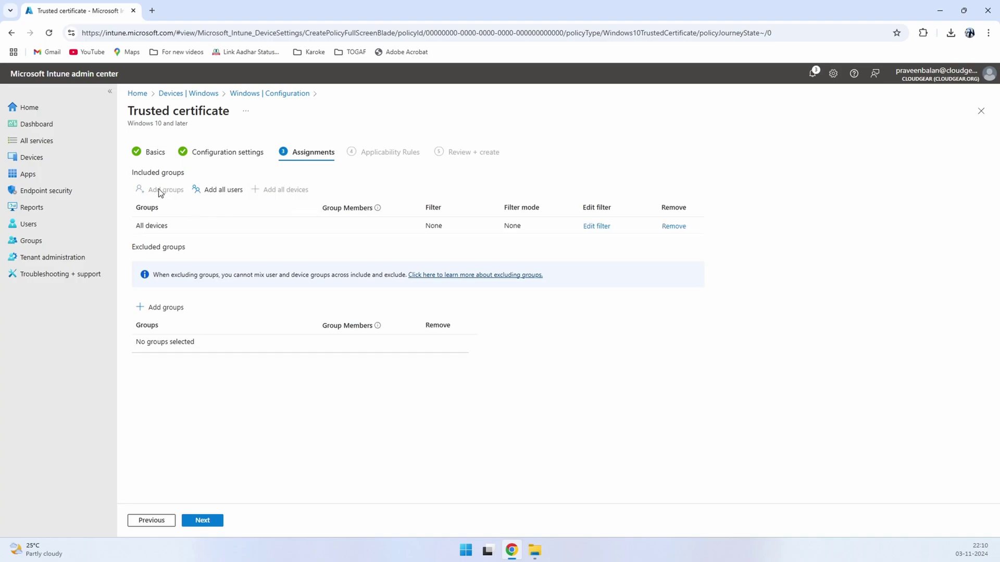
left_click(673, 226)
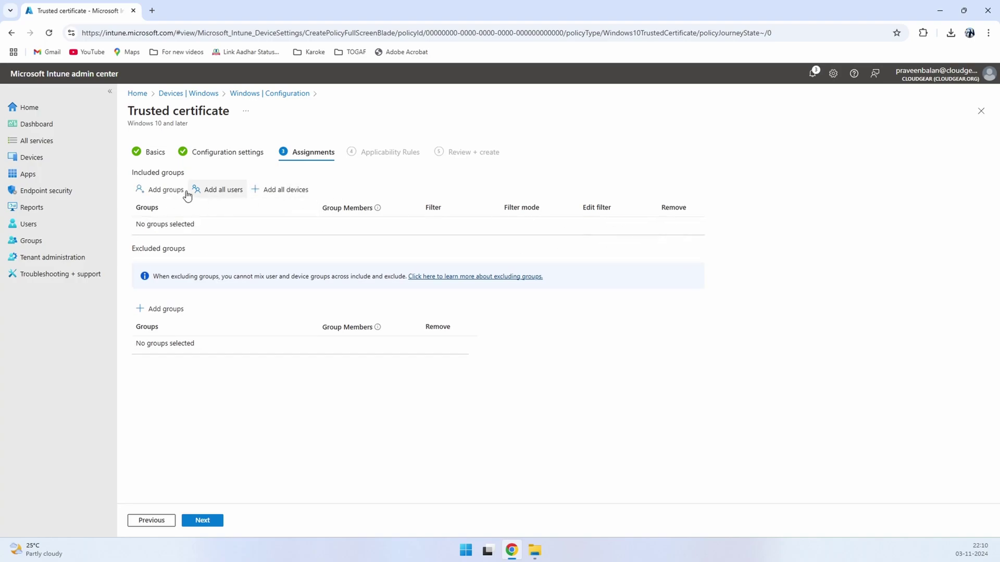
left_click(163, 192)
left_click(670, 174)
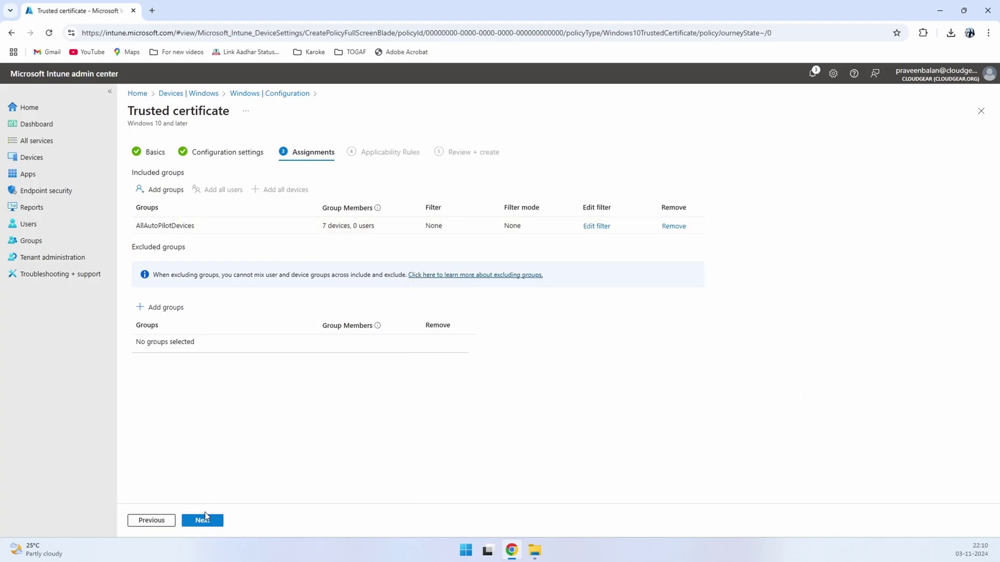
left_click(204, 516)
left_click(202, 520)
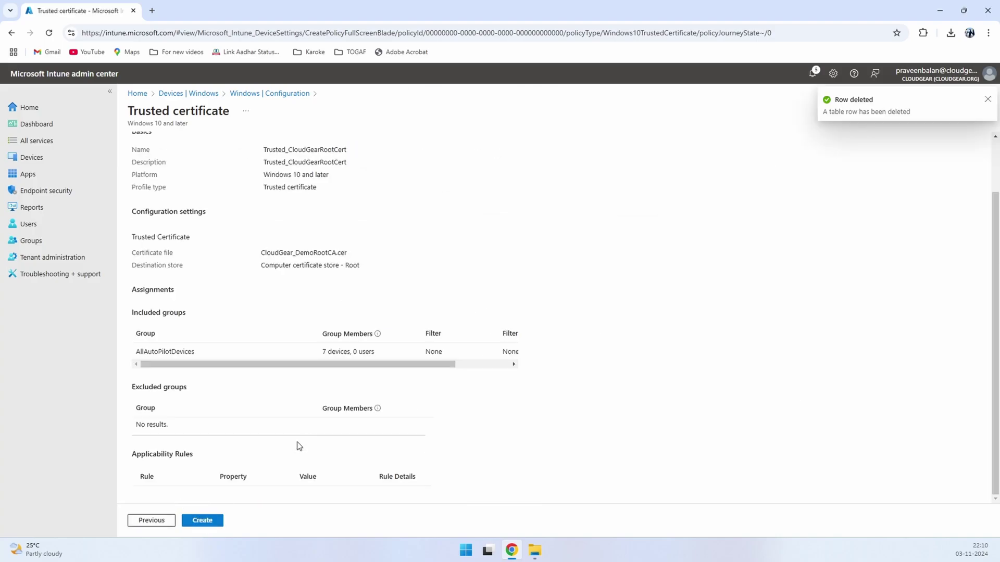
left_click(203, 521)
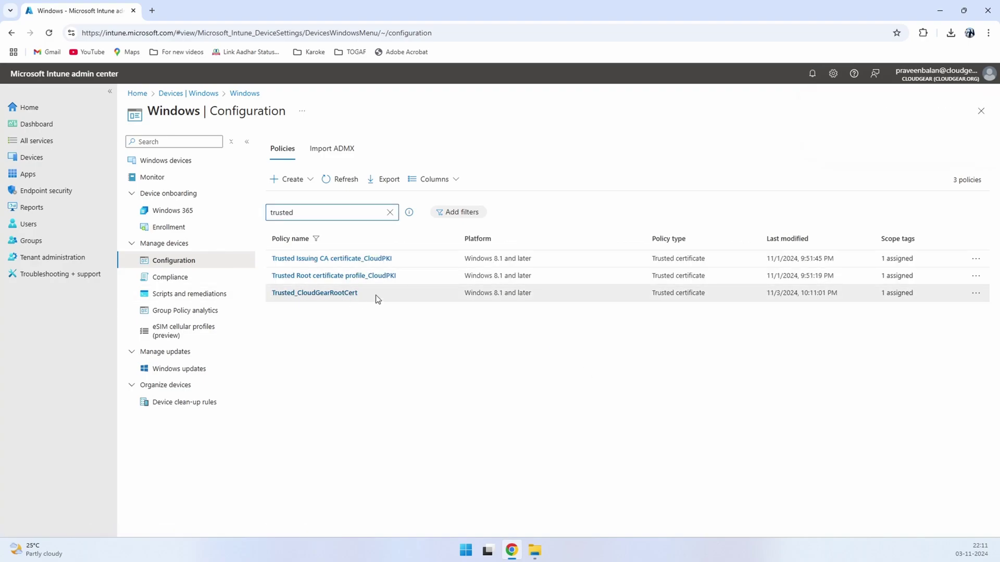
Confirm Trusted_CloudGearRootCert is listed and clear the policy search filter
left_click_drag(375, 296, 266, 297)
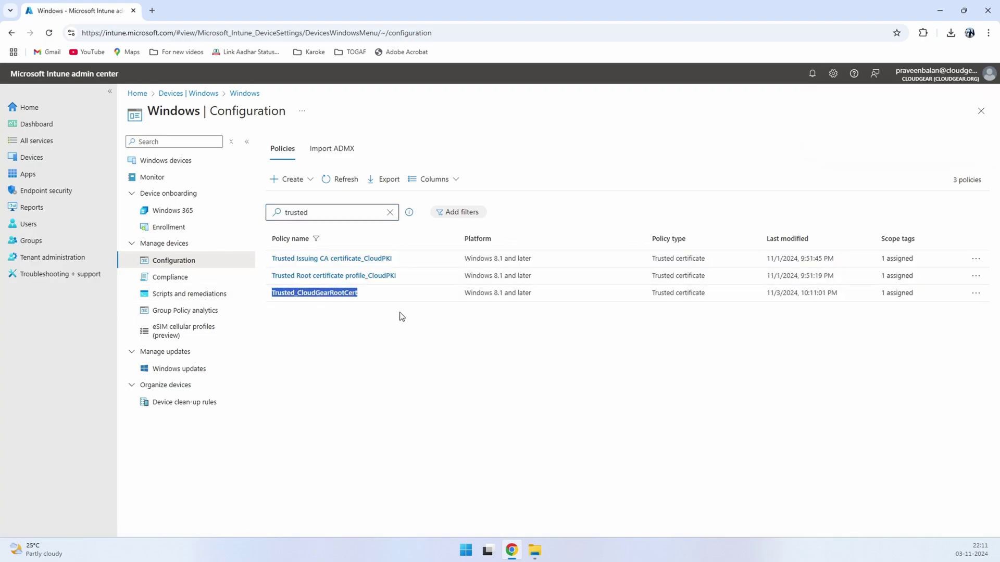
left_click(338, 214)
key("ctrl+a")
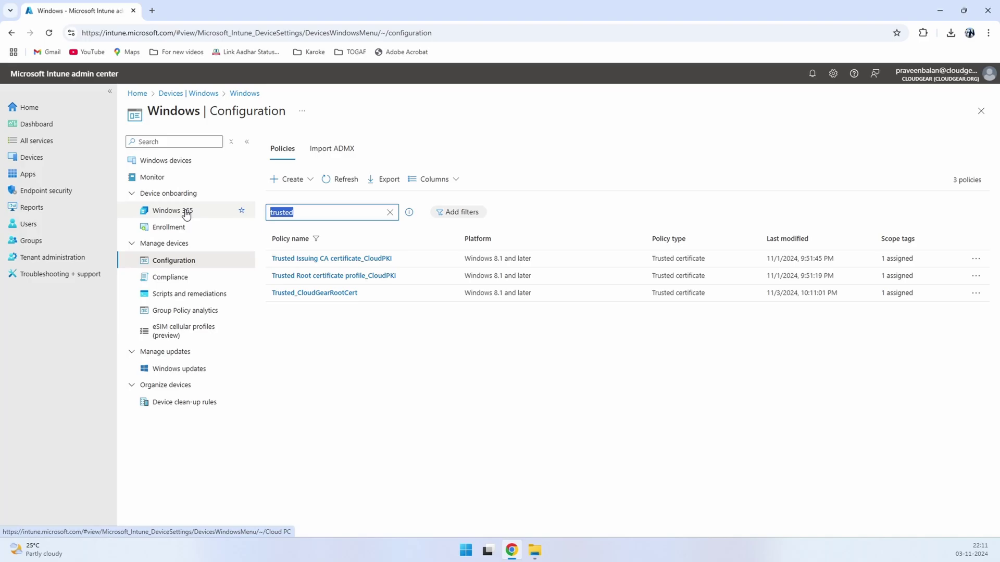
key("BackSpace")
Start another Trusted certificate profile for Windows 10 and later
left_click(286, 179)
left_click(285, 197)
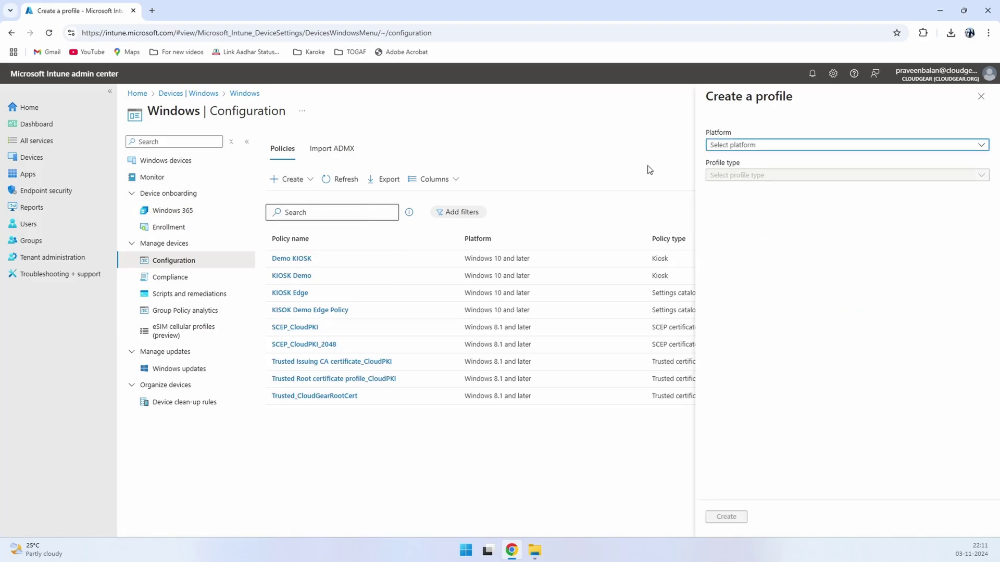
left_click(772, 151)
left_click(761, 159)
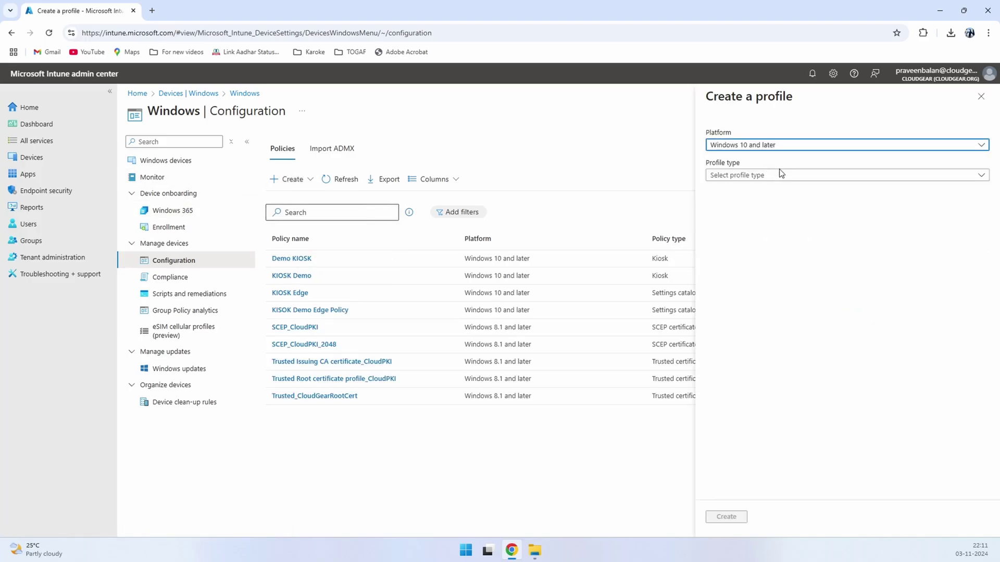
left_click(780, 175)
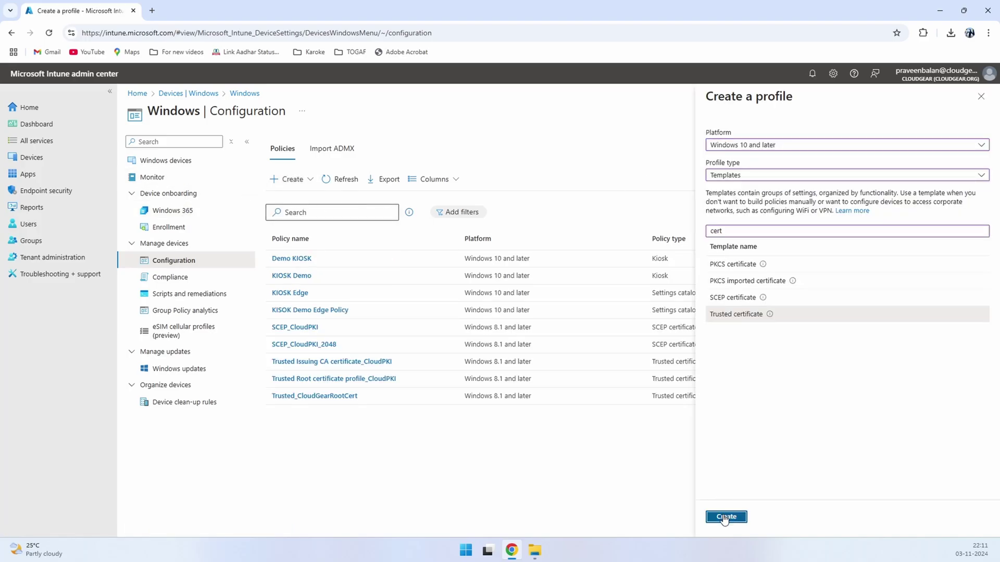
left_click(725, 516)
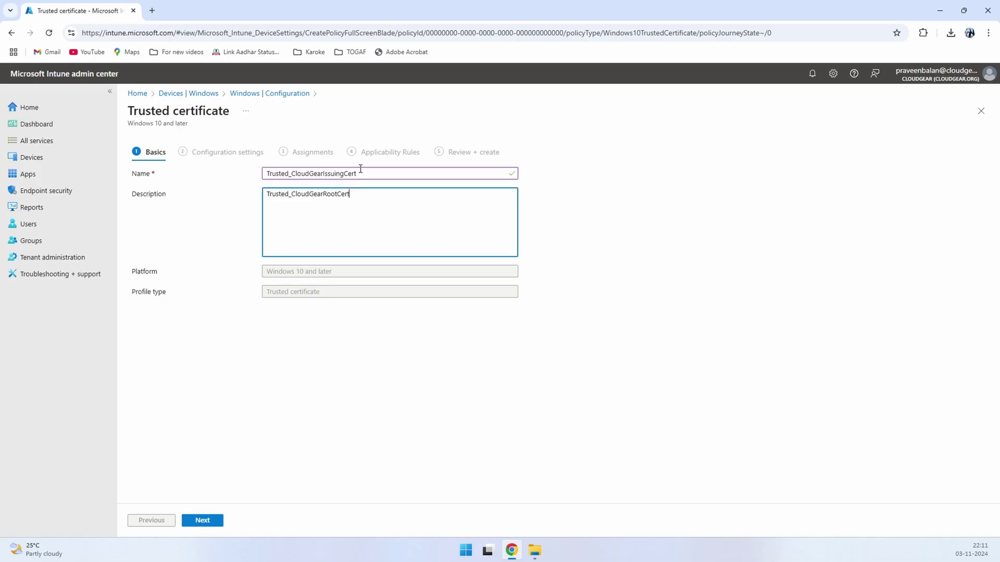
Upload CloudGear_Demo_Issuing.cer into the Intermediate certificate store
left_click(202, 520)
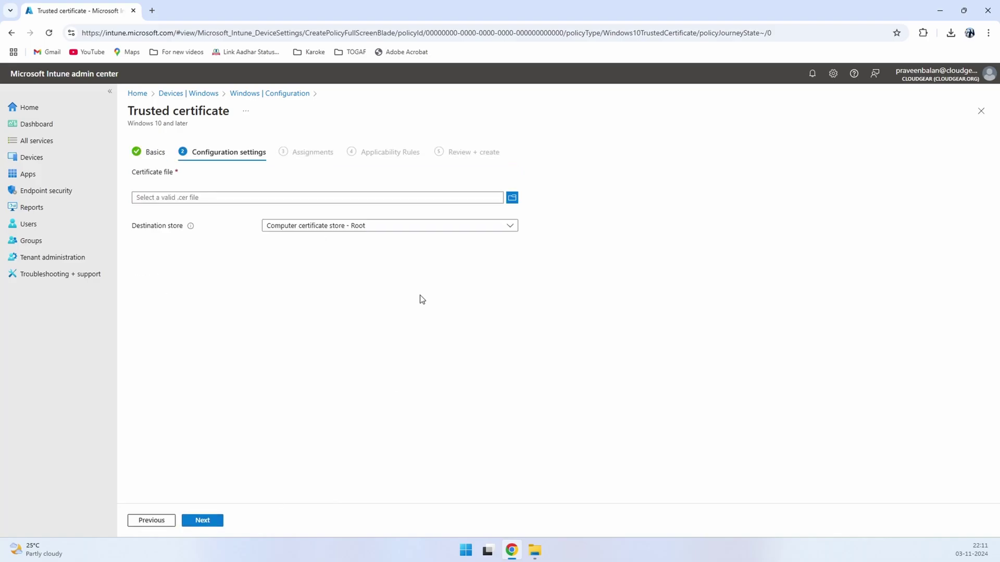
left_click(363, 233)
left_click(364, 255)
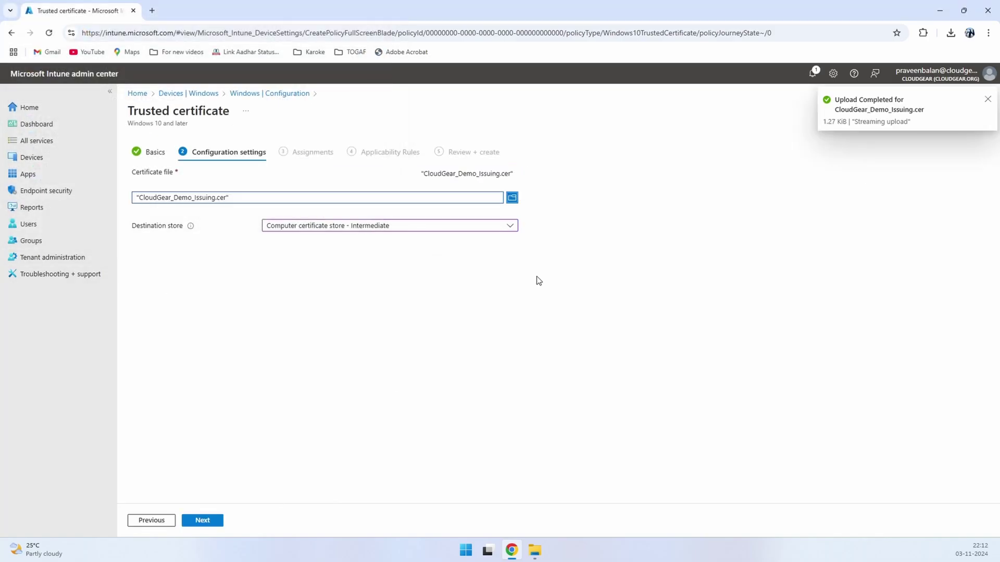
double_click(203, 521)
Include the AllAutoPilotDevices group and advance to Applicability Rules
left_click(313, 152)
left_click(177, 190)
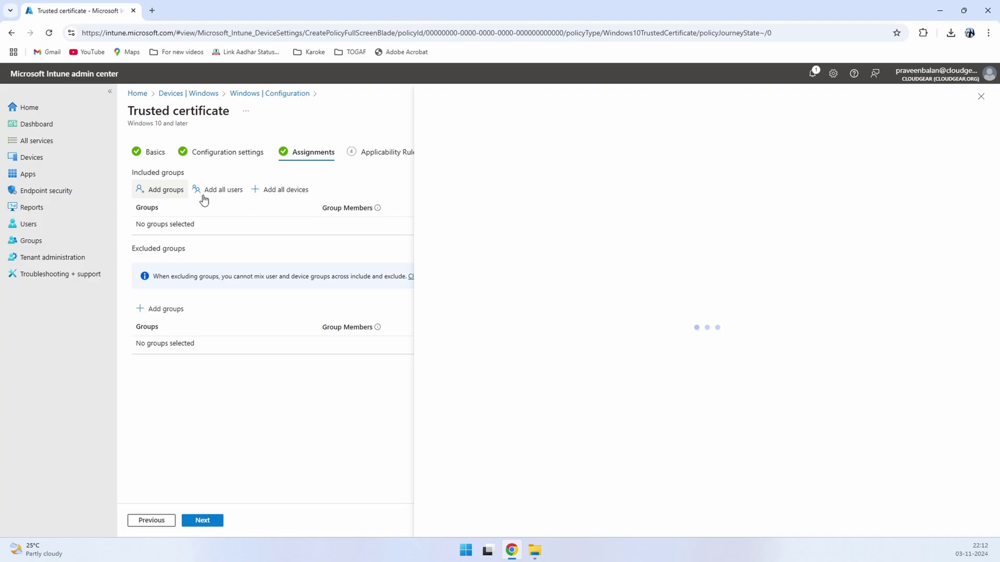
left_click(550, 175)
left_click(595, 233)
left_click(437, 250)
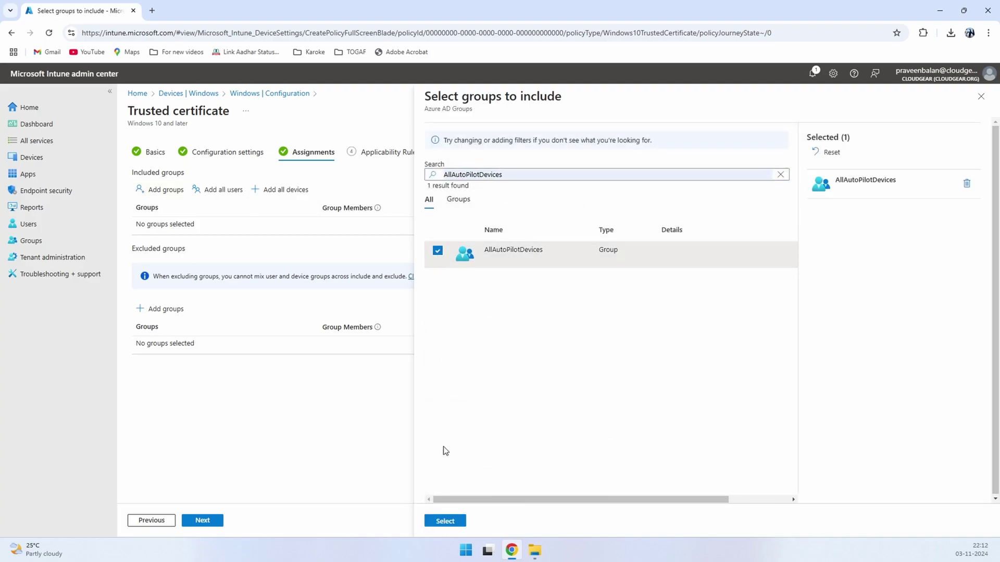
left_click(445, 520)
left_click(203, 521)
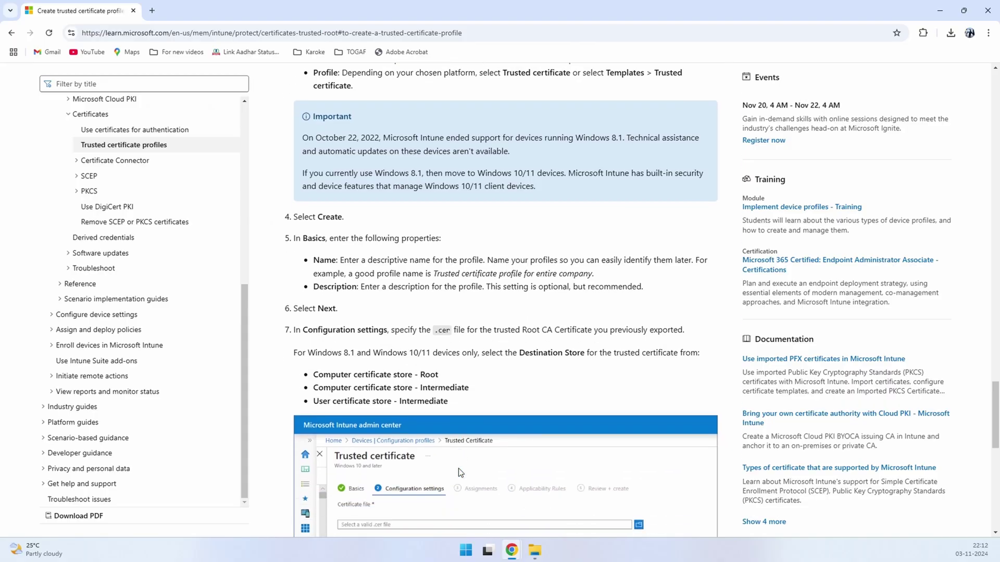
scroll(452, 369, "down", 1)
Return from the trusted certificate doc to the Cloud PKI article's Create SCEP certificate profile section
left_click_drag(447, 343, 357, 328)
scroll(590, 343, "down", 4)
scroll(591, 345, "down", 3)
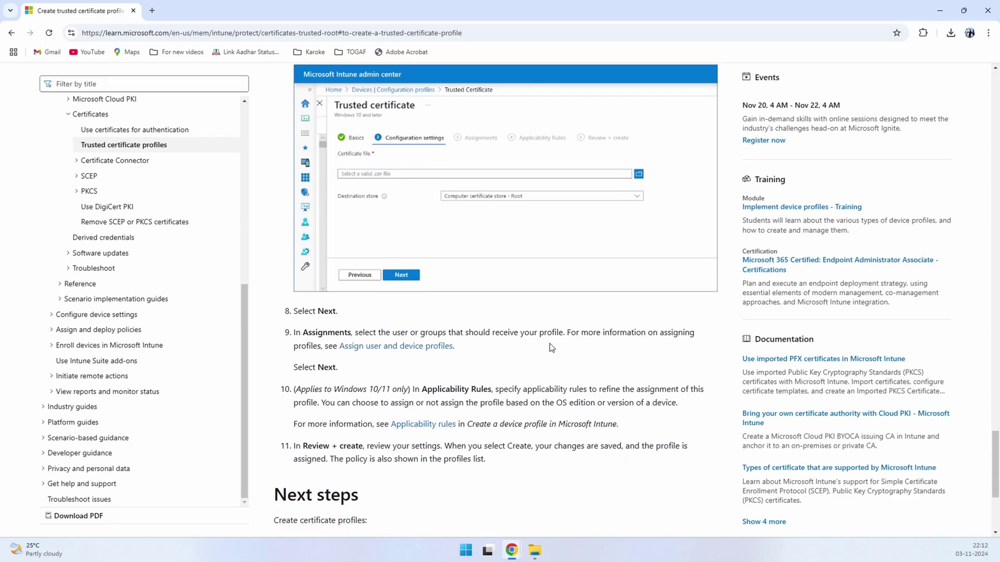
left_click(10, 33)
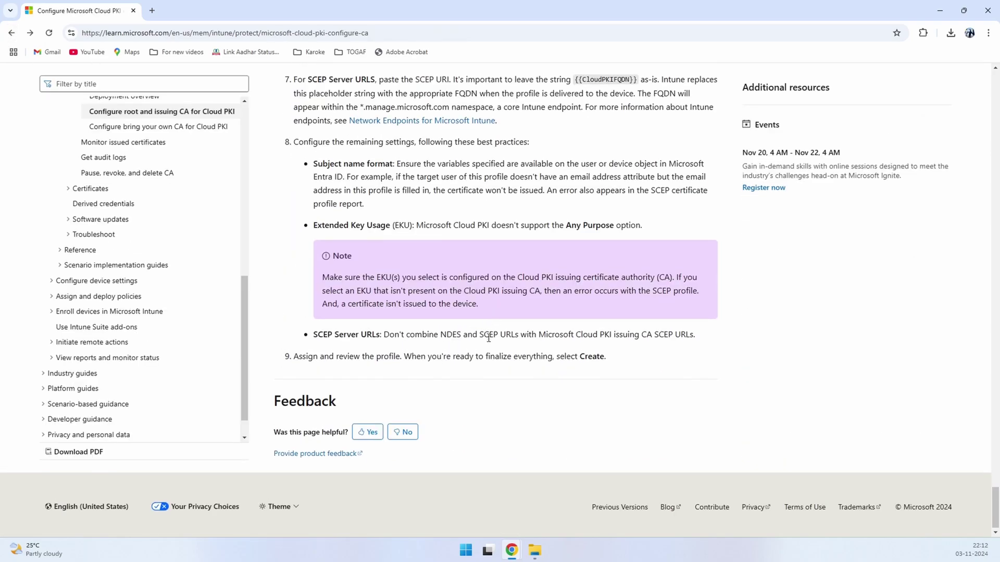
scroll(875, 454, "down", 5)
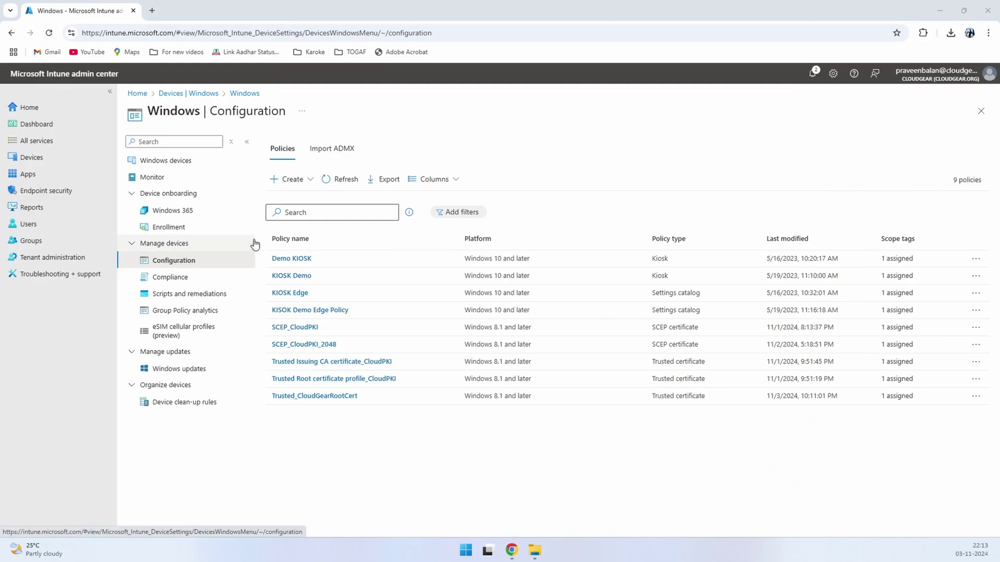
Create a SCEP certificate profile for Windows 10 and later from Templates, searching 'cert'
left_click(287, 179)
left_click(297, 200)
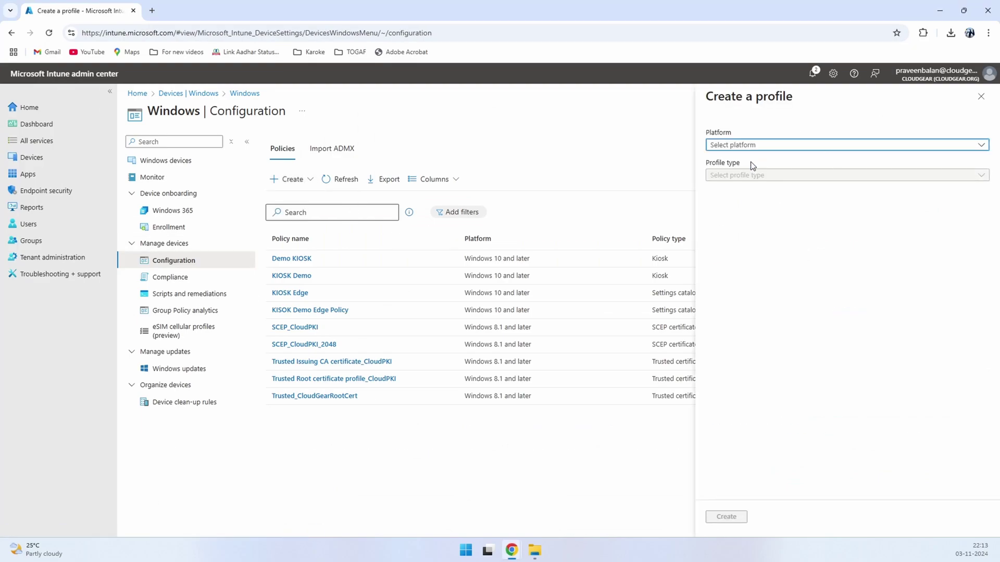
left_click(791, 152)
left_click(766, 160)
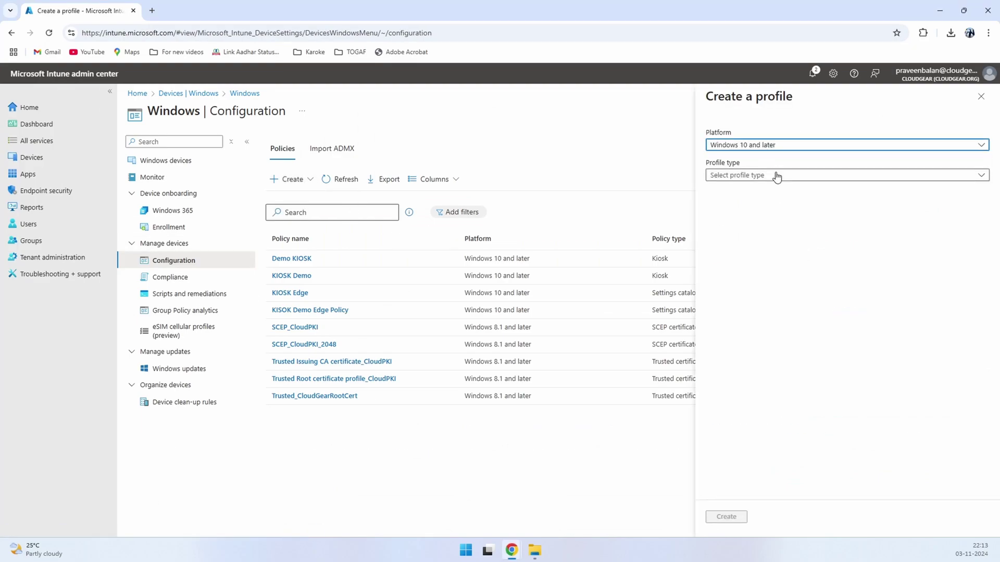
left_click(773, 176)
left_click(765, 205)
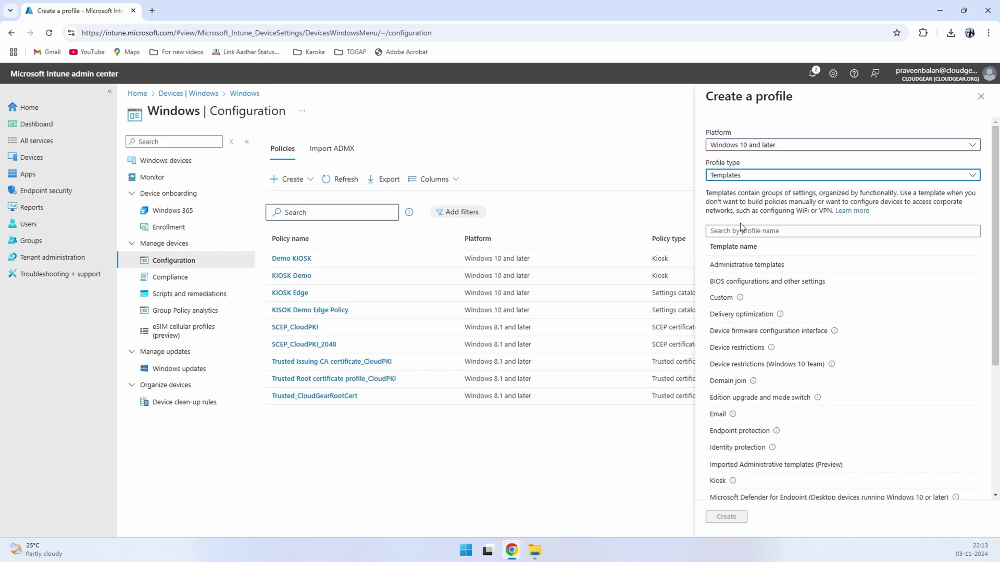
type("cert")
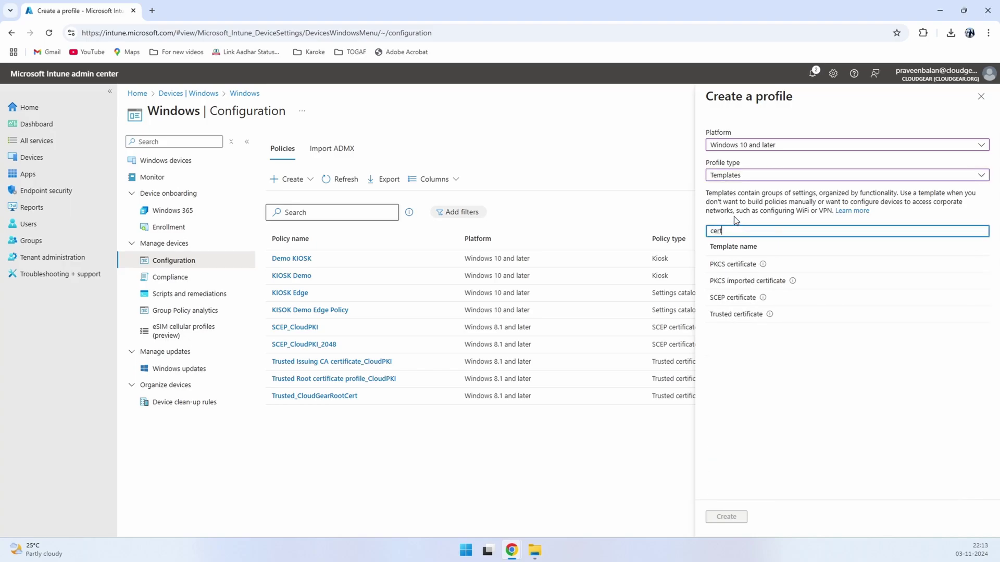
left_click(748, 297)
left_click(740, 520)
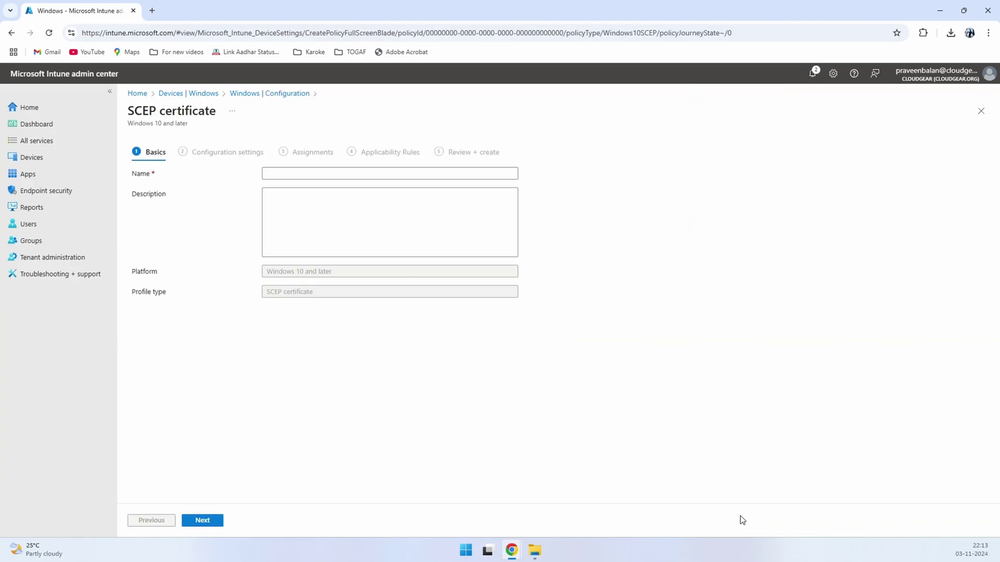
Name the profile SCEP_Demo_CloudPKI
left_click(319, 175)
key("Down")
key("Return")
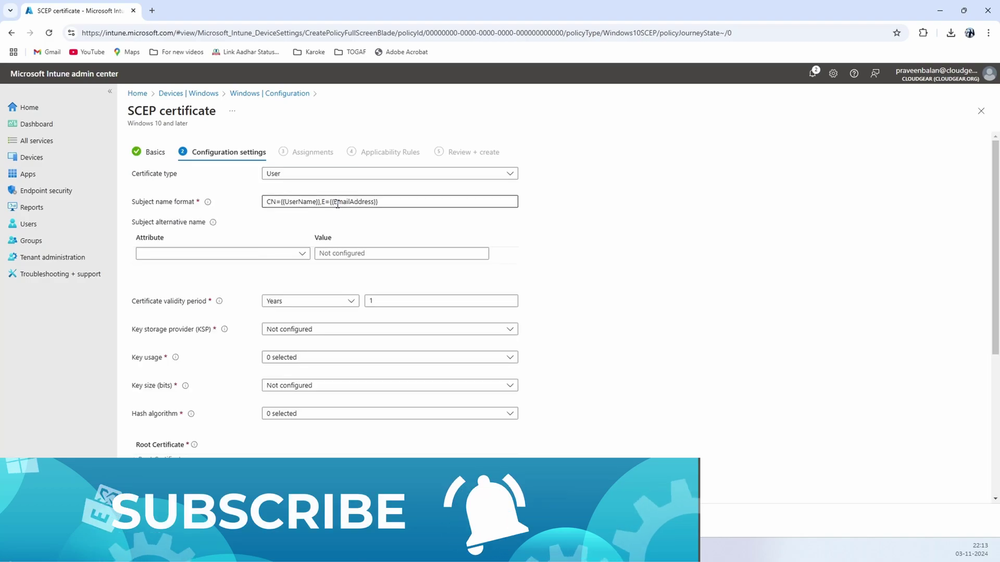
Set a 2-year validity period and TPM-if-present-otherwise-software key storage
mouse_move(206, 227)
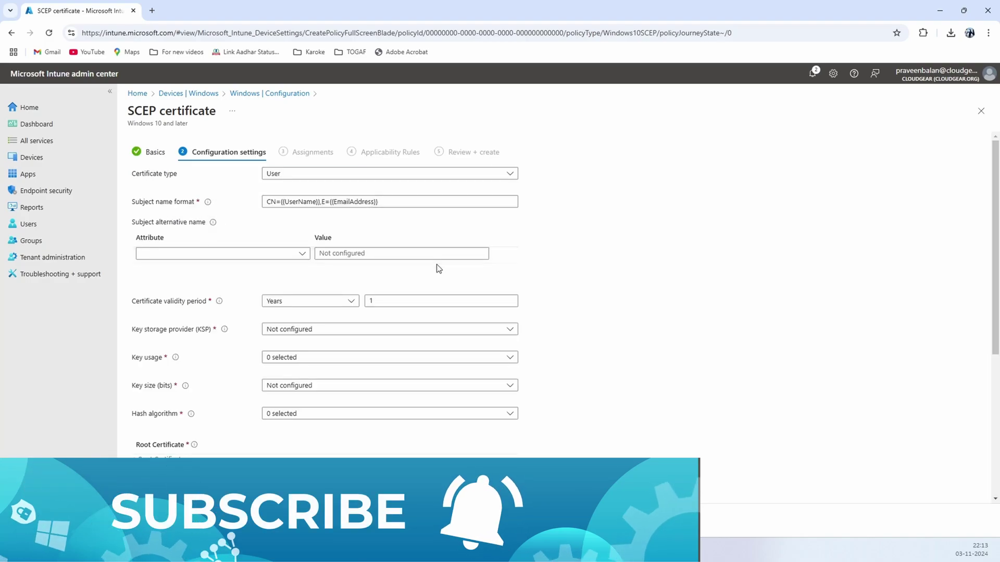
left_click(379, 302)
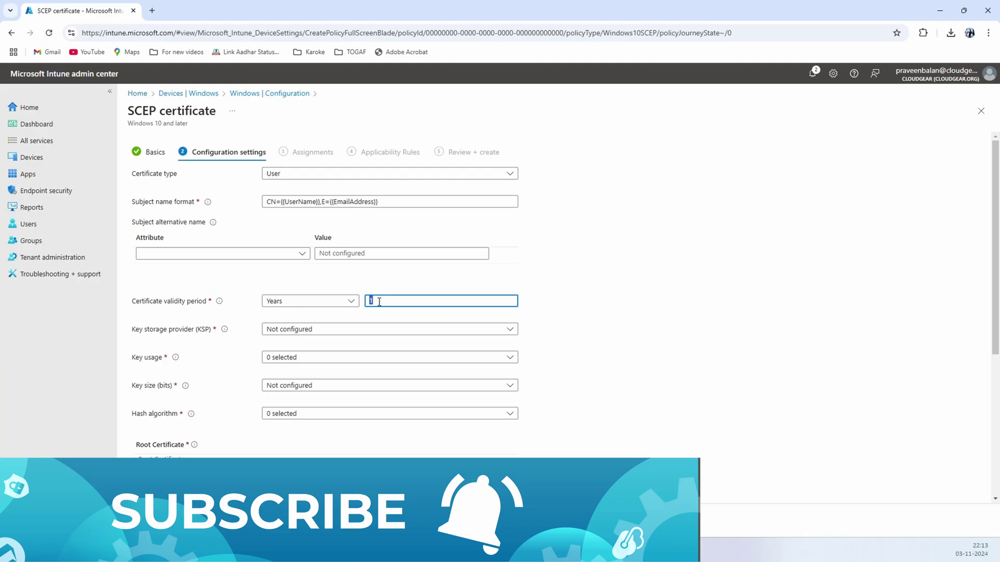
double_click(379, 302)
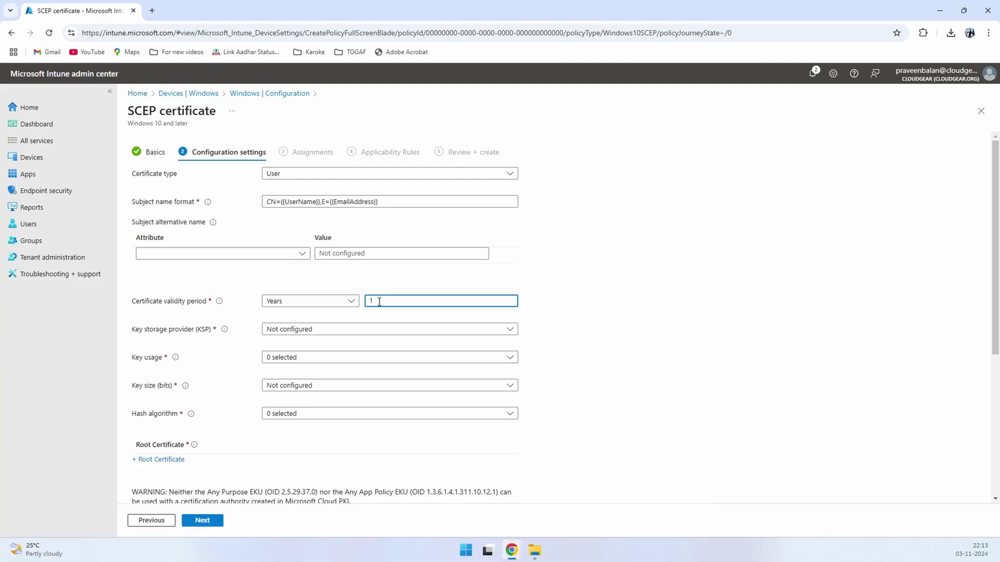
type("1")
key("BackSpace")
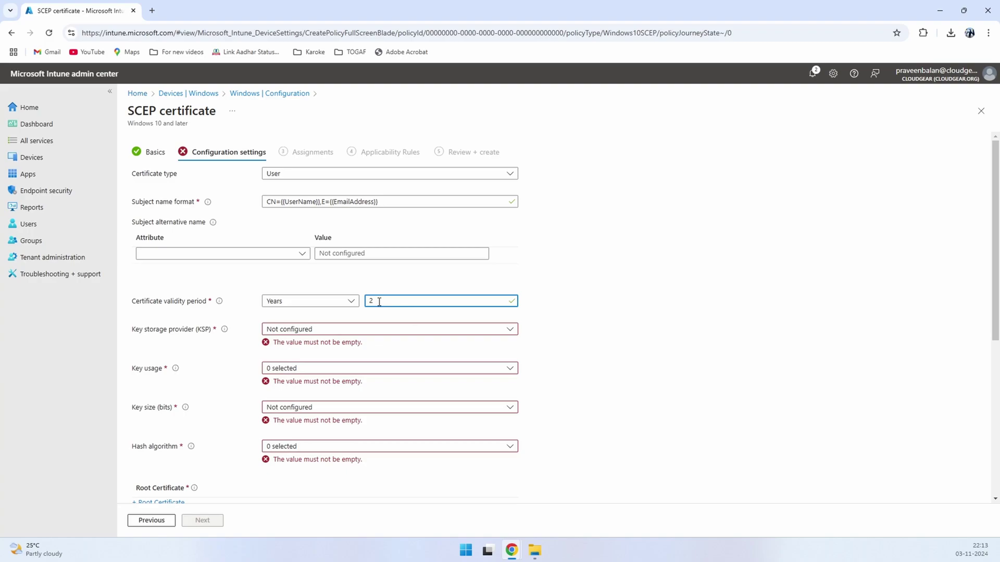
left_click(490, 334)
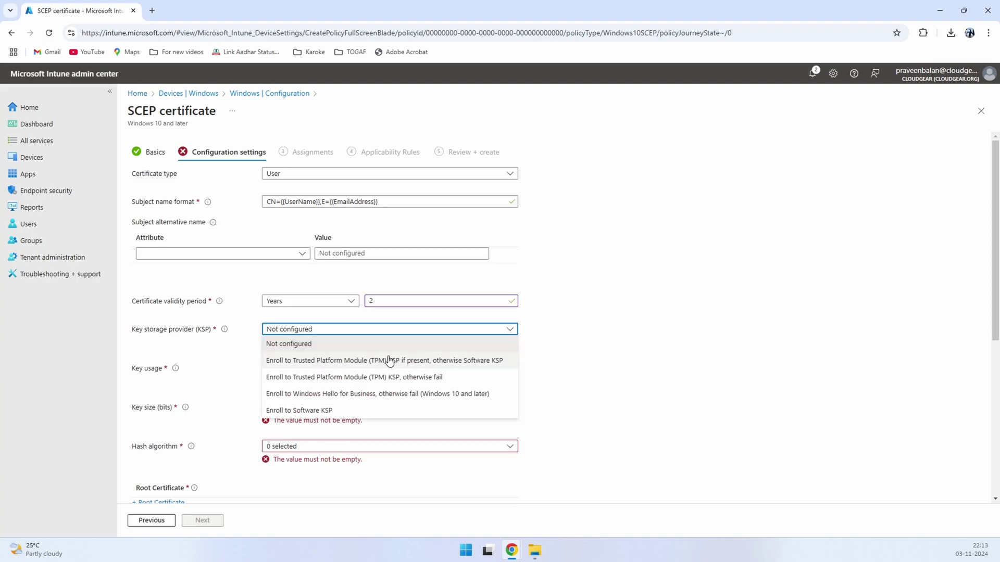
left_click(427, 360)
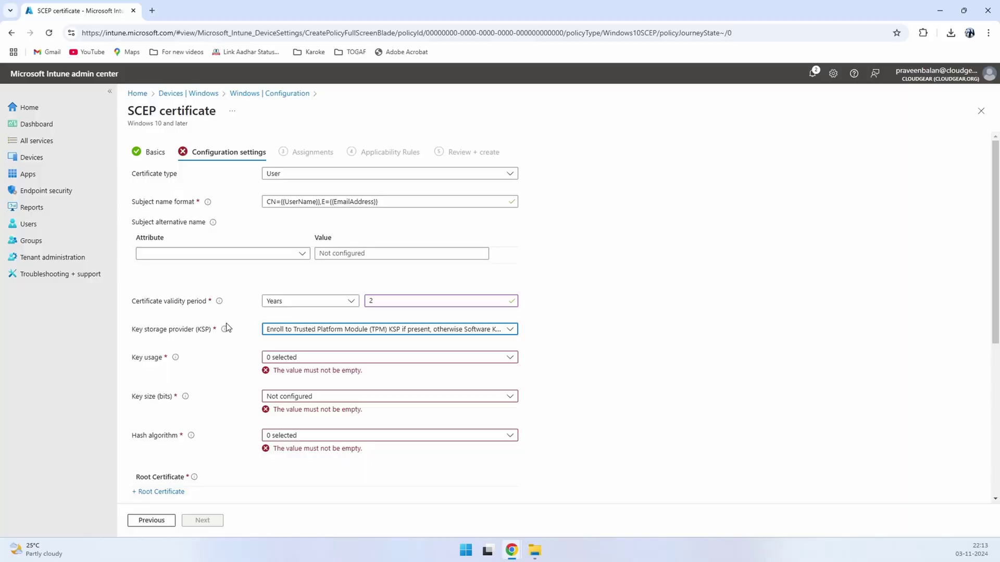
Enable digital signature key usage, 2048-bit key size and SHA-2 hash algorithm
left_click(505, 359)
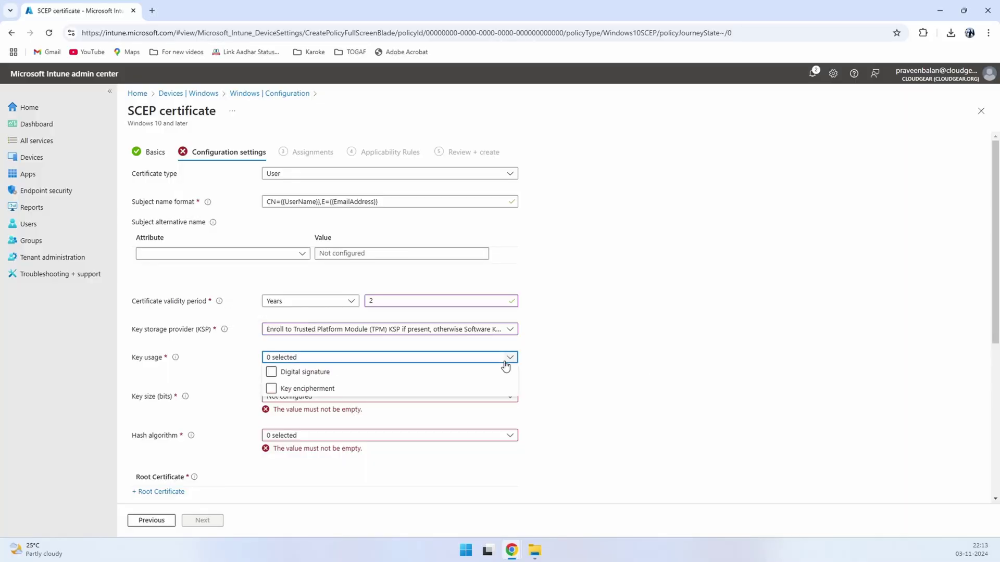
left_click(284, 373)
left_click(580, 402)
left_click(424, 390)
left_click(330, 431)
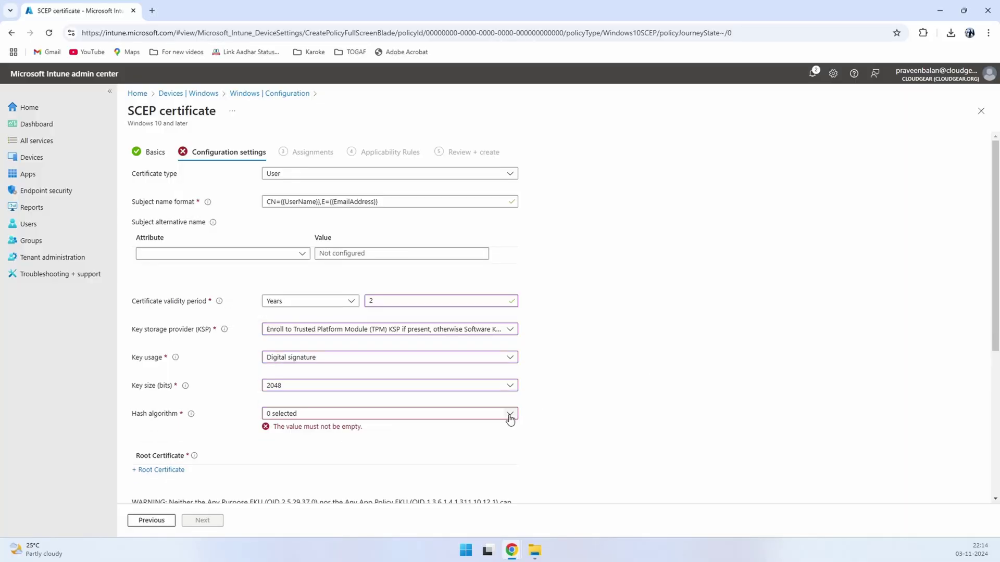
left_click(510, 414)
left_click(284, 441)
left_click(654, 448)
scroll(187, 385, "down", 2)
Choose Trusted_CloudGearRootCert as the root certificate
left_click(159, 355)
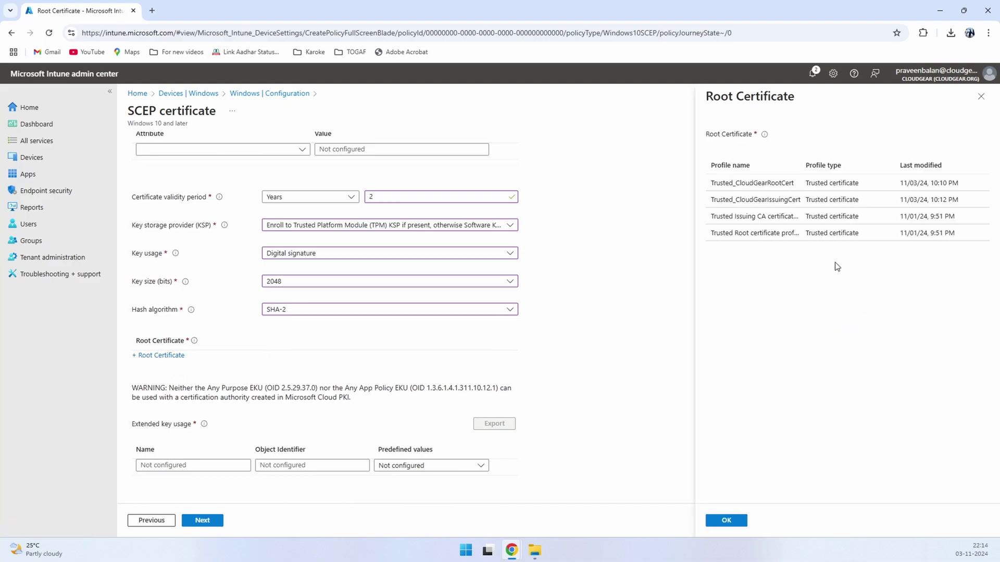
left_click_drag(801, 165, 862, 165)
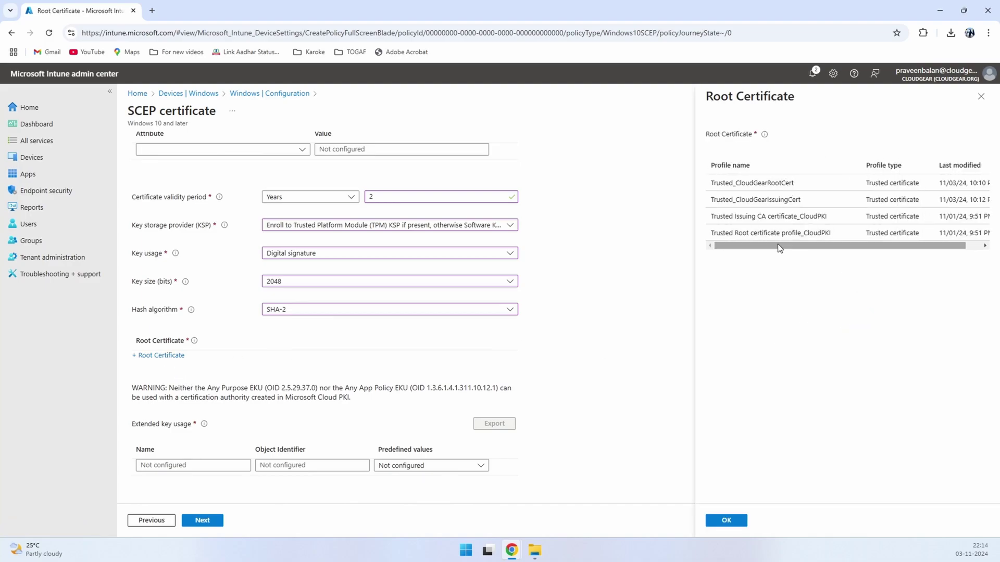
left_click(727, 519)
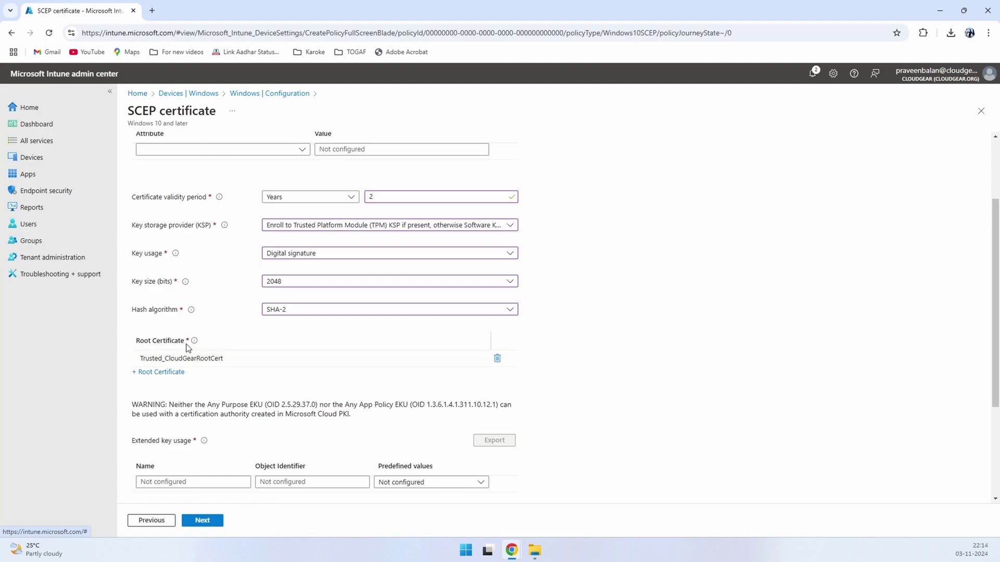
mouse_move(196, 343)
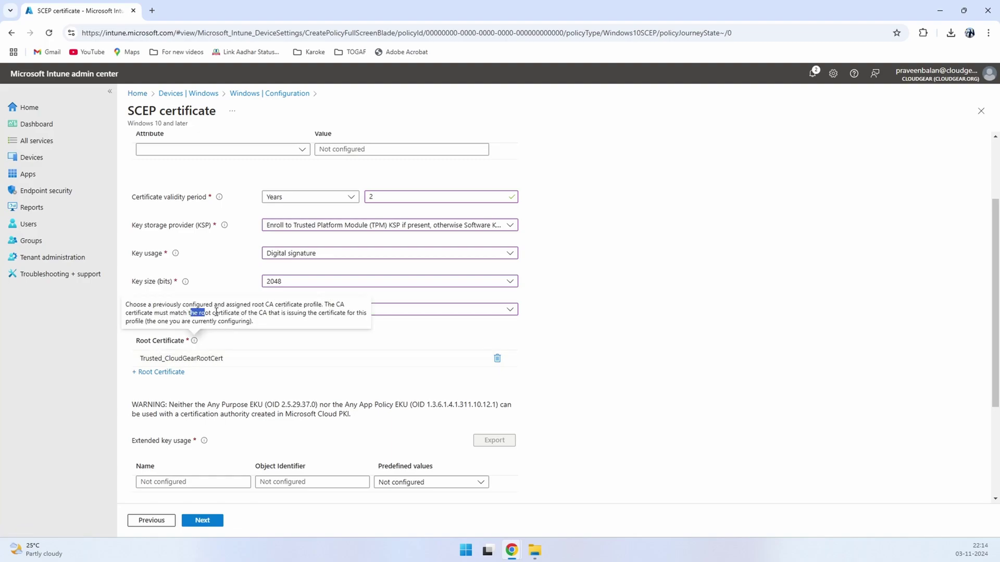
left_click_drag(216, 311, 271, 324)
scroll(271, 326, "down", 3)
Add Client Authentication as the predefined extended key usage
left_click(477, 326)
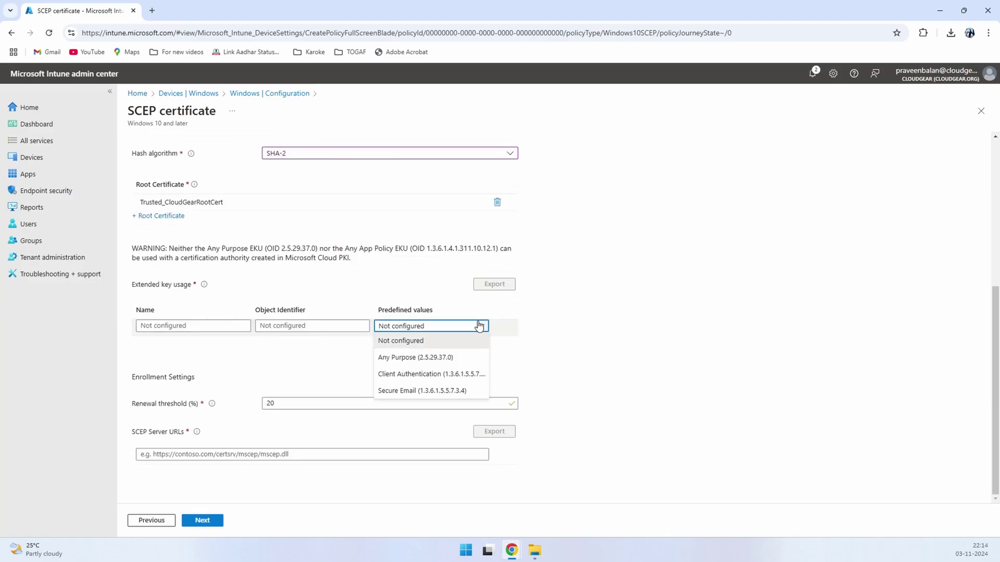
left_click(437, 376)
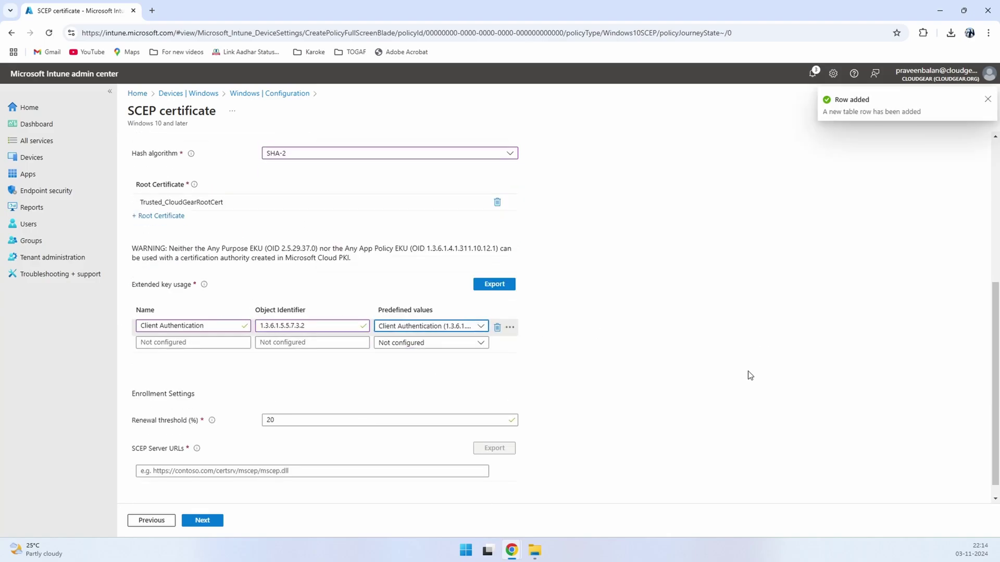
scroll(672, 381, "down", 1)
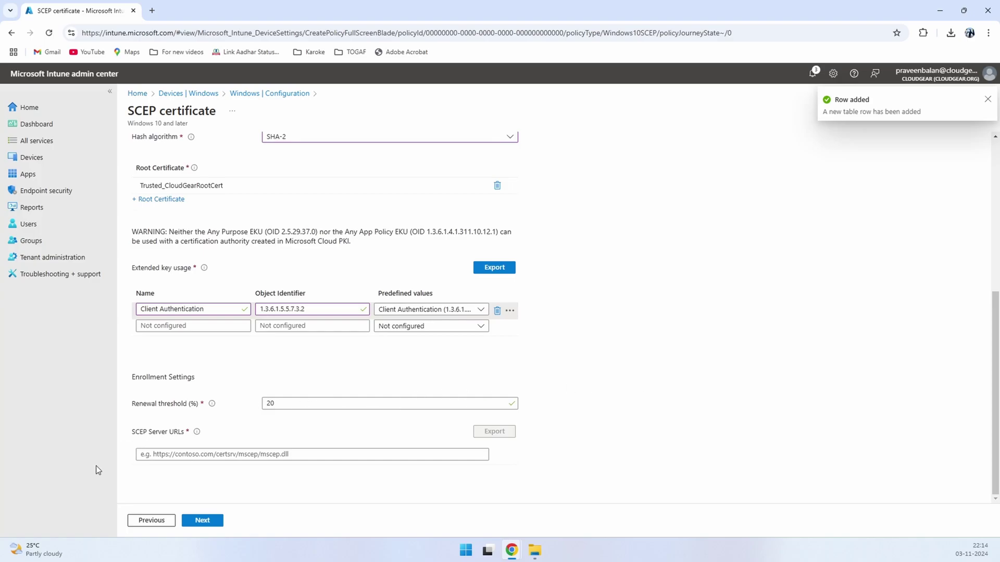
In Cloud PKI, find CloudGear_DemoIssuingCA via 'demo' and copy its SCEP URI from Properties
left_click(79, 255)
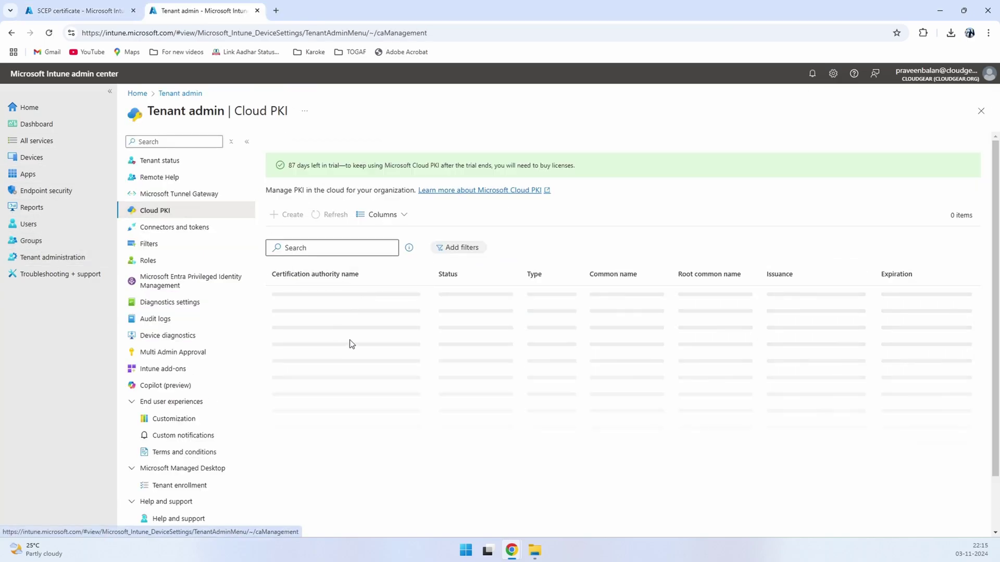
left_click(330, 249)
type("demo")
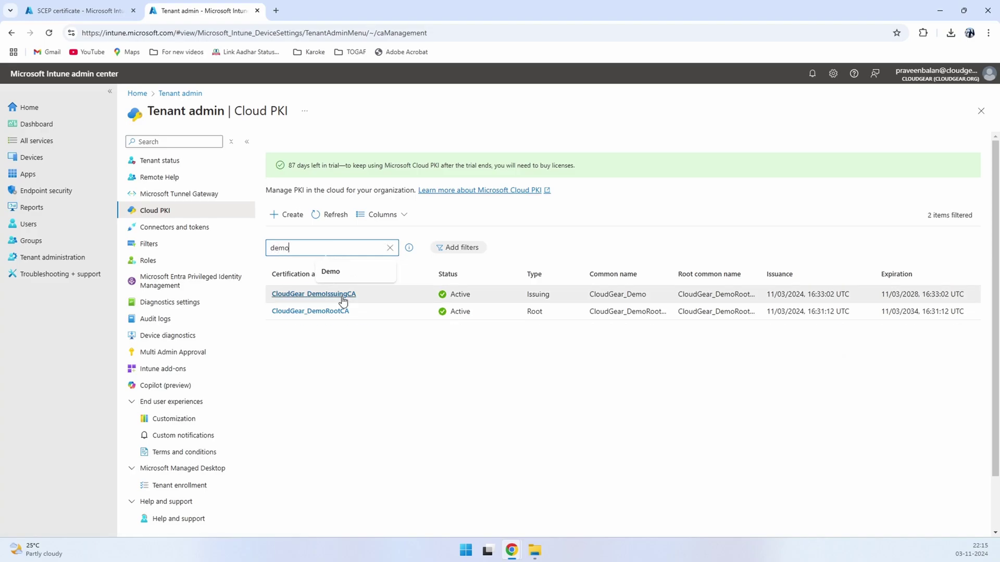
left_click(341, 296)
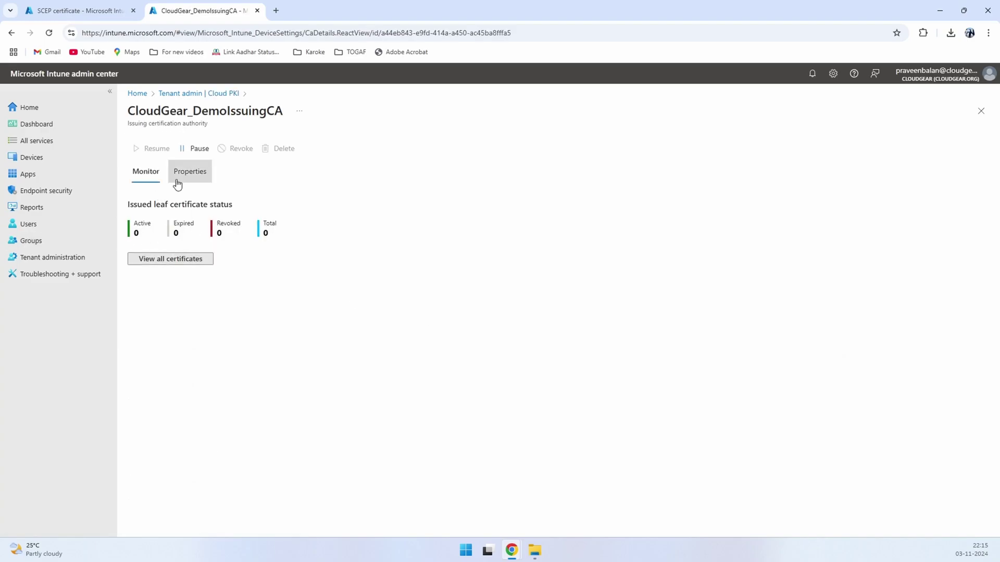
left_click(177, 183)
scroll(439, 424, "down", 3)
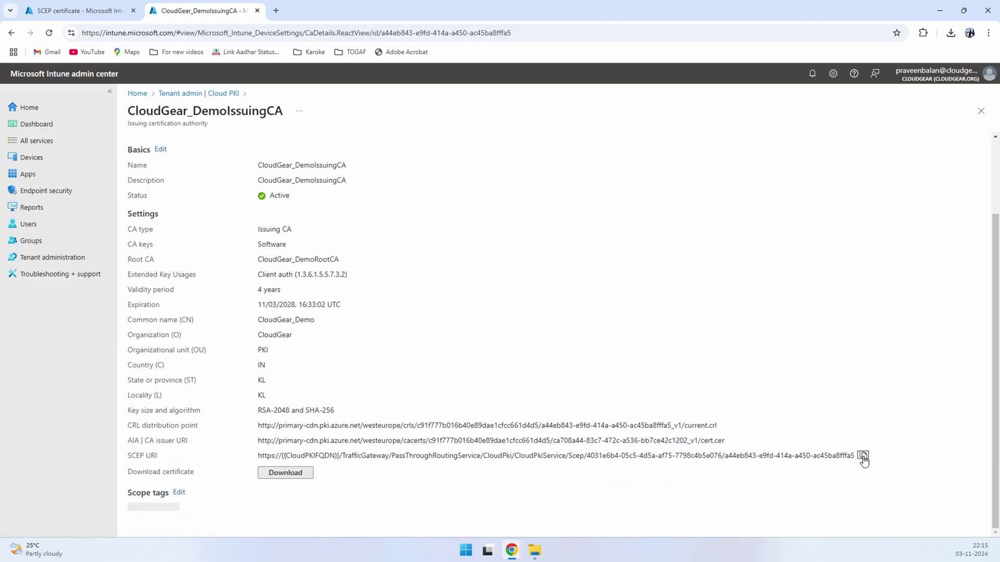
left_click(862, 456)
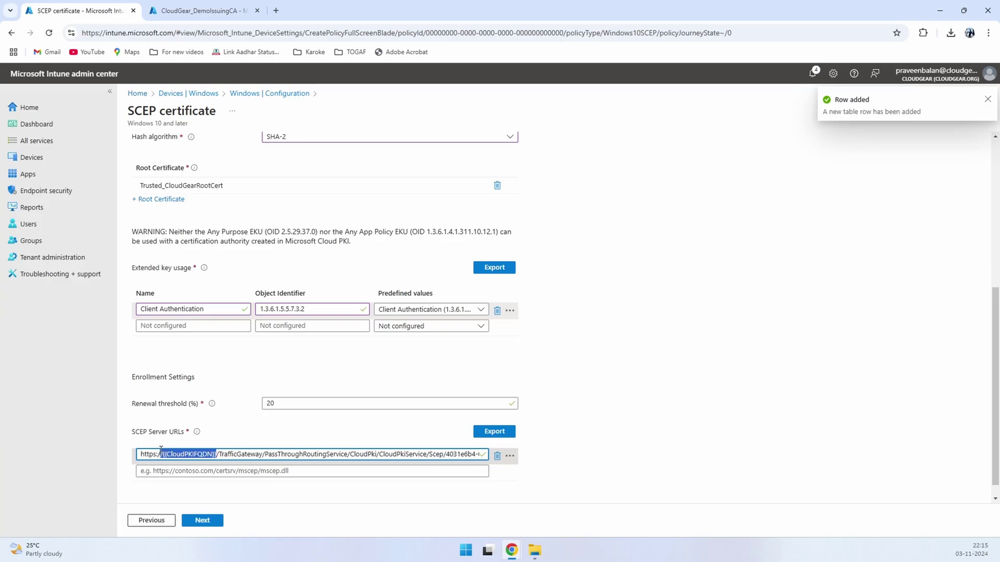
Put the SCEP URI in SCEP Server URLs and advance through Assignments and Applicability Rules
left_click_drag(161, 449, 166, 452)
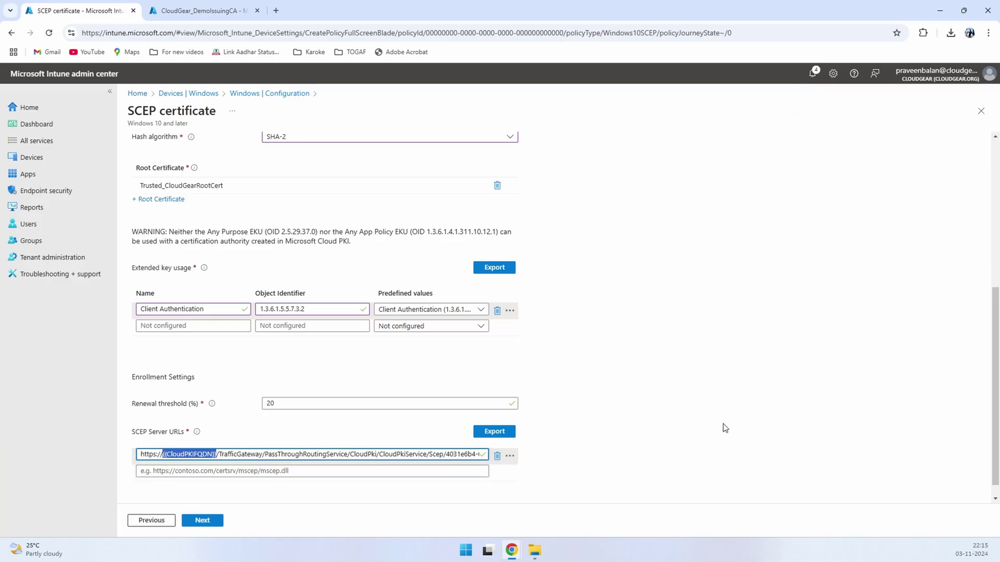
left_click(729, 424)
left_click(198, 520)
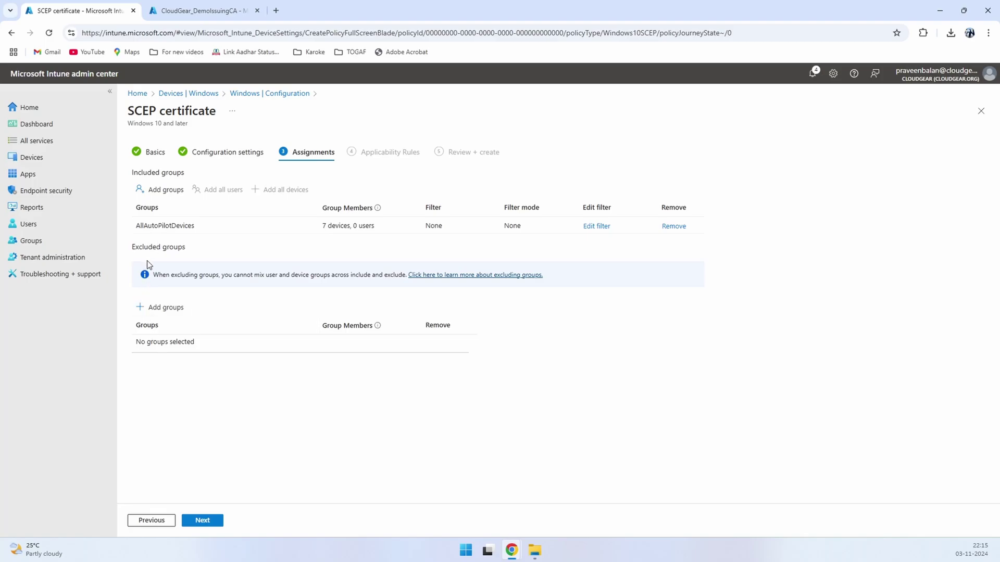
left_click(210, 524)
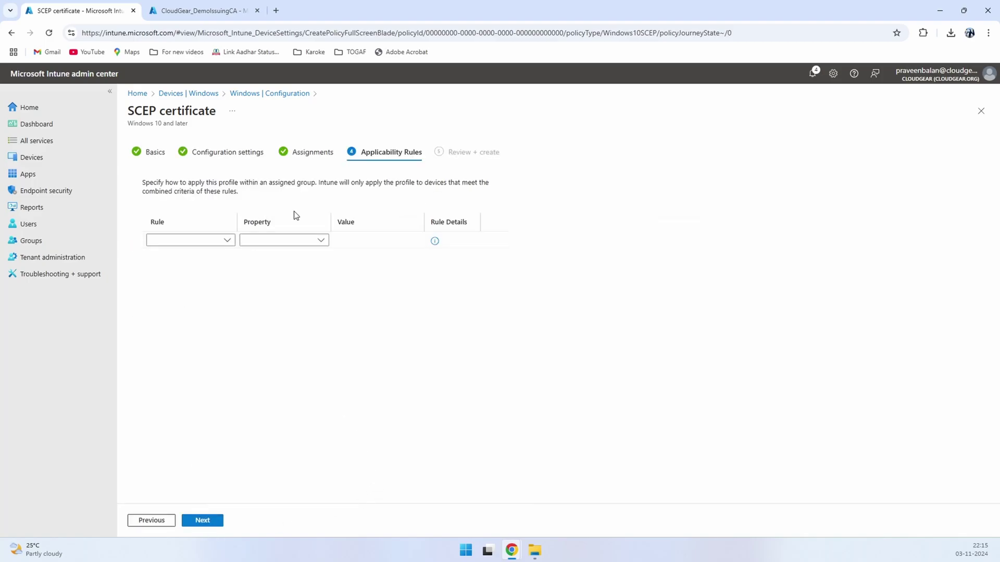
left_click(196, 522)
scroll(255, 470, "down", 5)
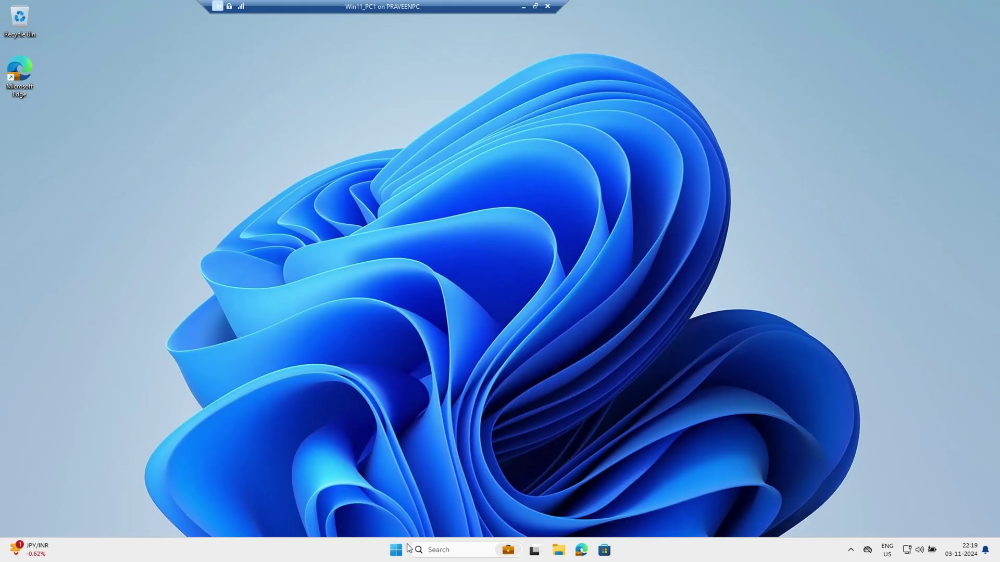
Launch Manage computer certificates from Windows search 'cert' with administrator approval
left_click(396, 550)
type("cert")
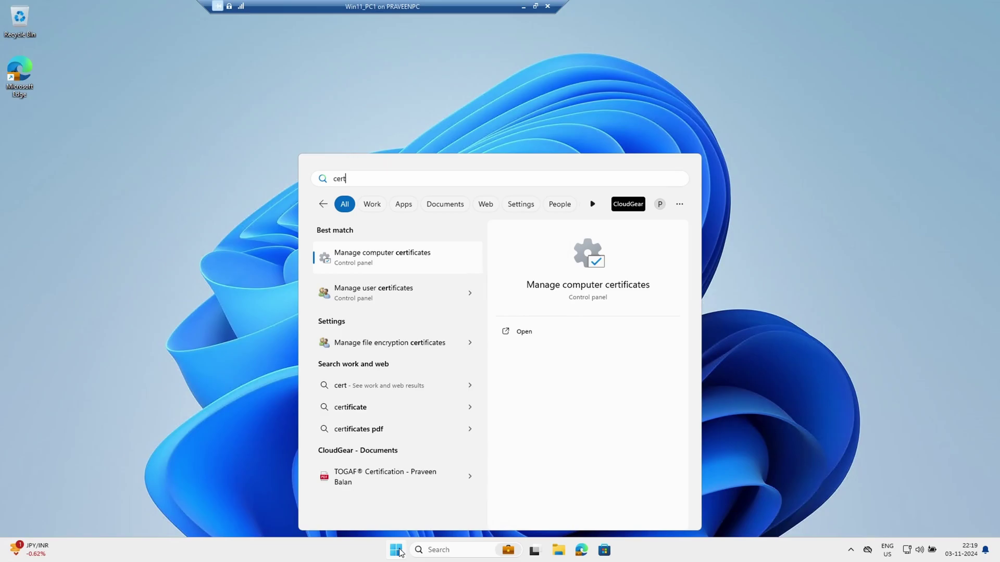
left_click(384, 265)
left_click(546, 359)
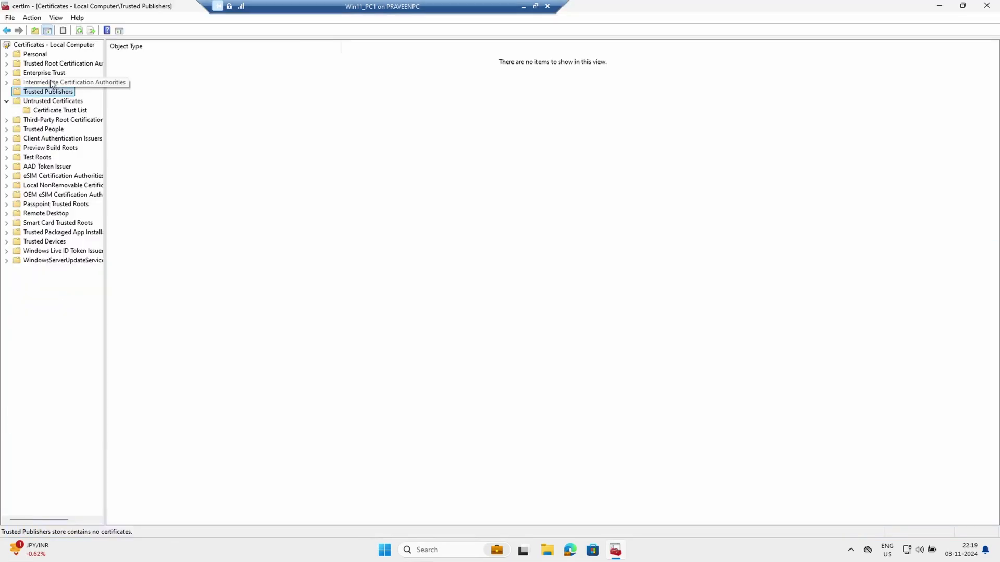
Inspect the CloudGear_DemoRootCA certificate's issuer in Trusted Root Certification Authorities
left_click(49, 76)
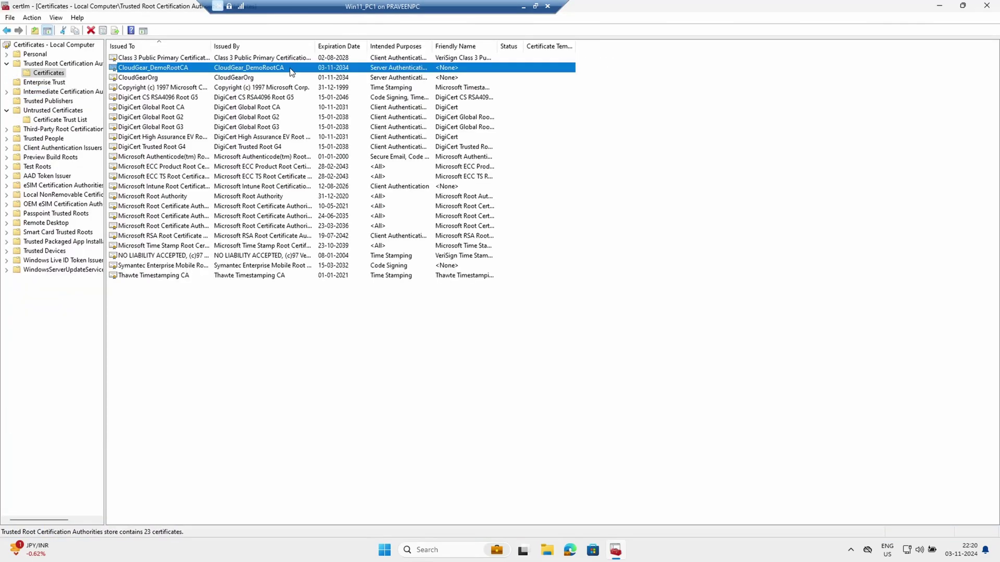
double_click(290, 68)
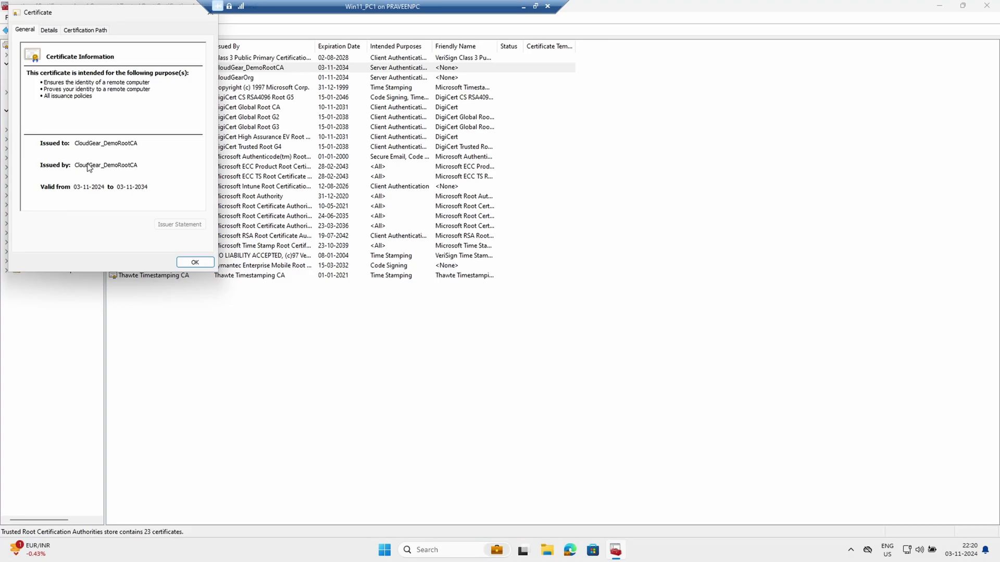
left_click(49, 30)
left_click(38, 86)
left_click_drag(97, 154, 42, 162)
key("Escape")
left_click(57, 91)
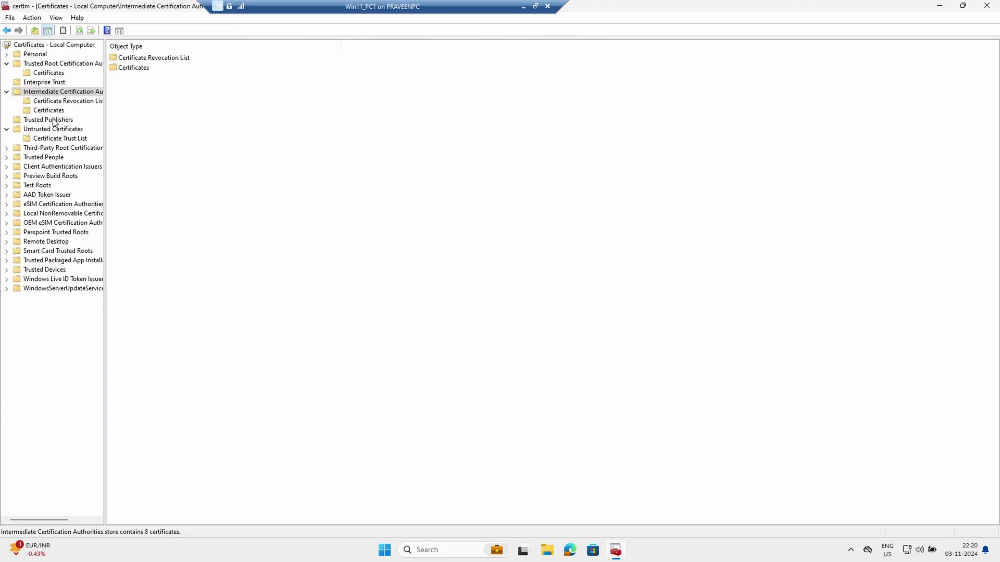
Check the CloudGear_Demo intermediate certificate's issuer and refresh the certificate list
left_click(48, 110)
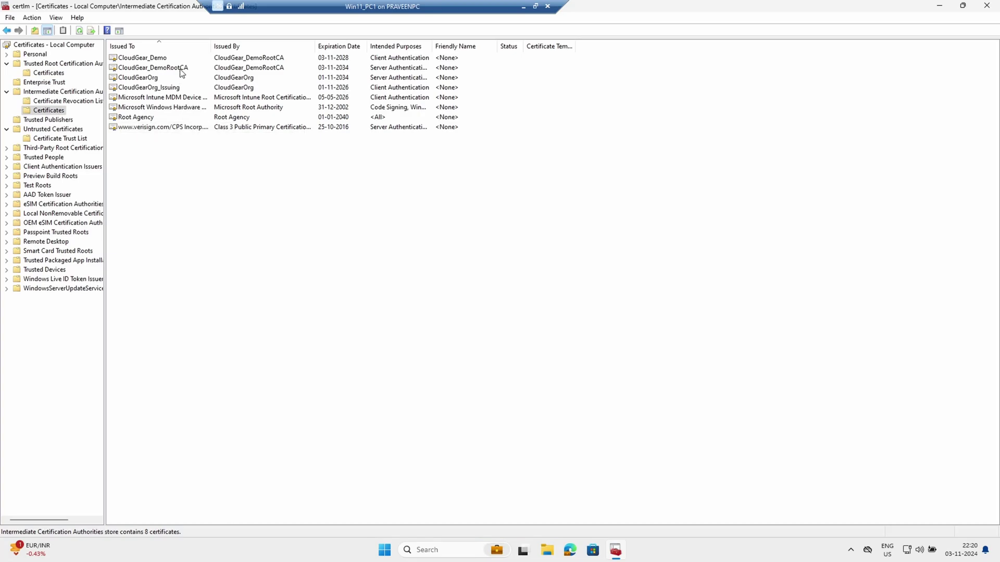
right_click(204, 213)
left_click(156, 87)
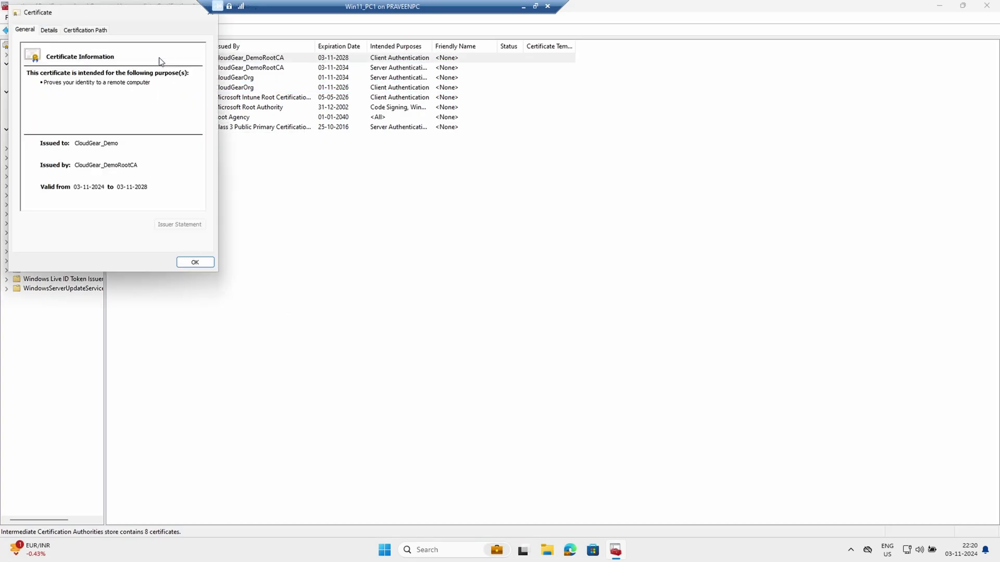
left_click(49, 30)
left_click(38, 113)
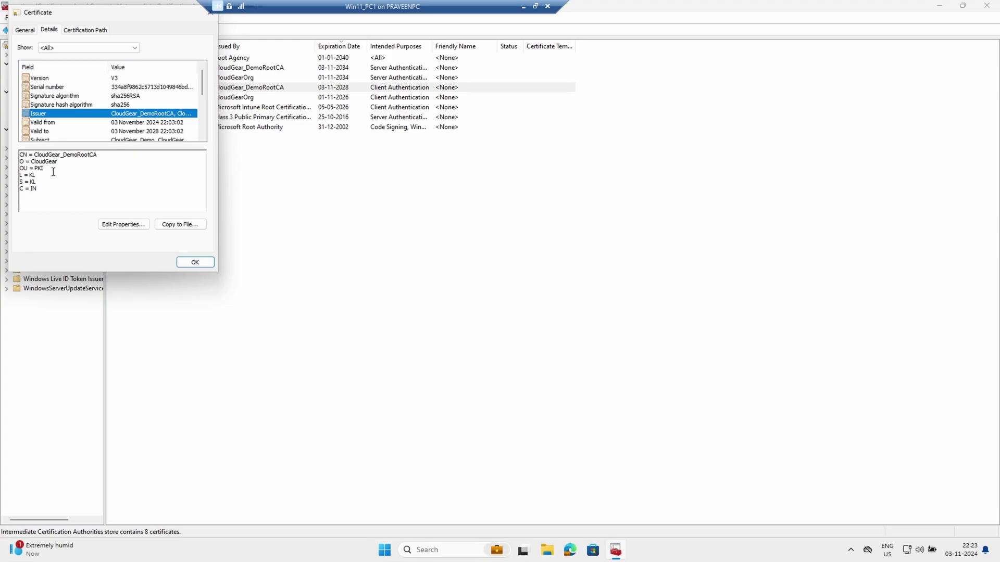
left_click(197, 262)
right_click(241, 226)
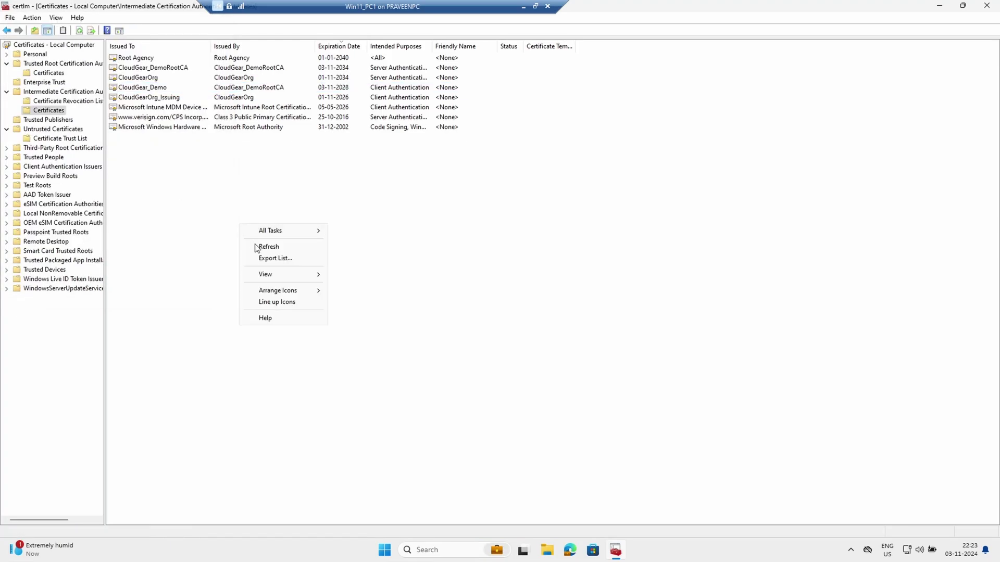
left_click(261, 247)
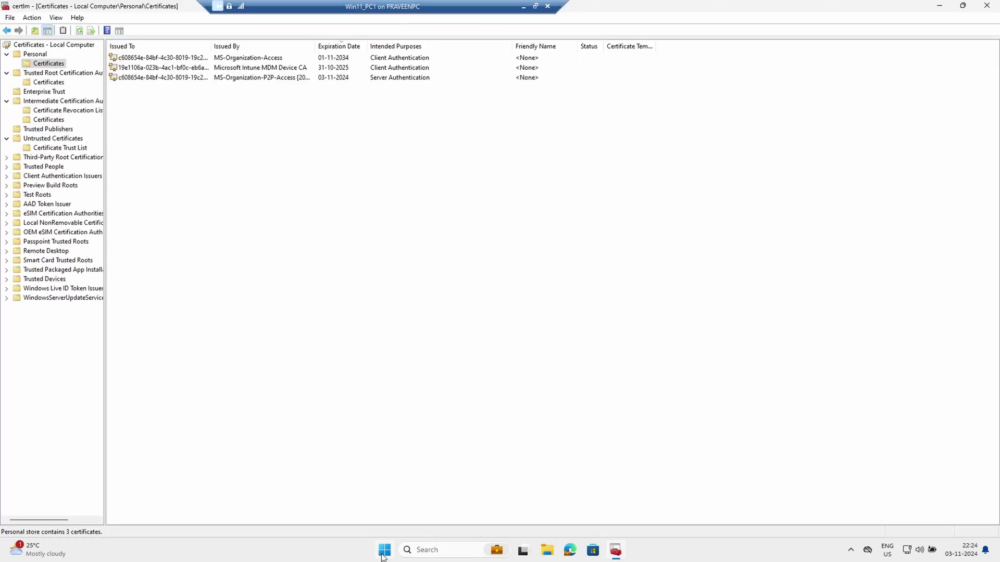
Refresh personal user certificates and check the CloudGear_Demo-issued certificate's issuer and certification path
left_click(384, 556)
type("c")
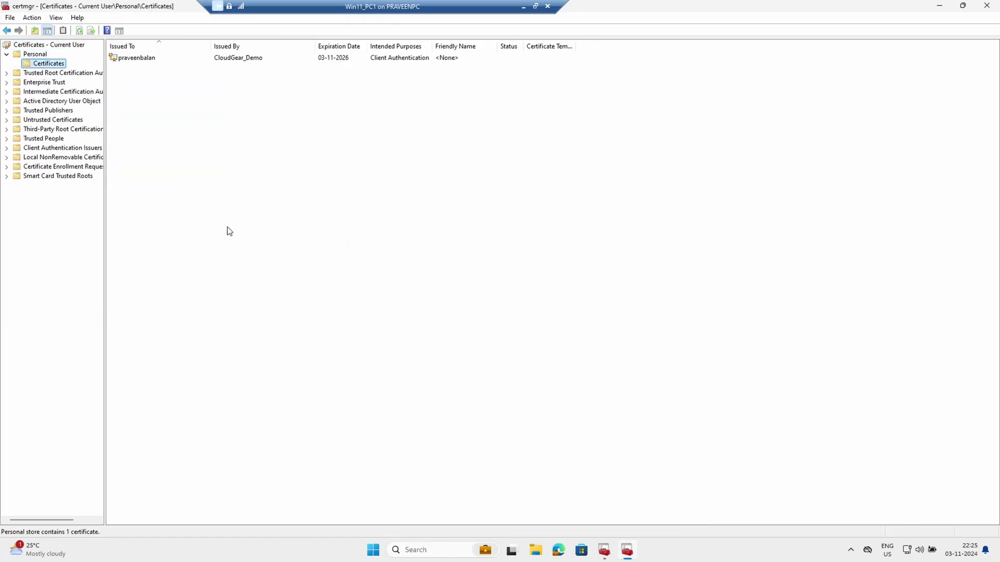
right_click(238, 227)
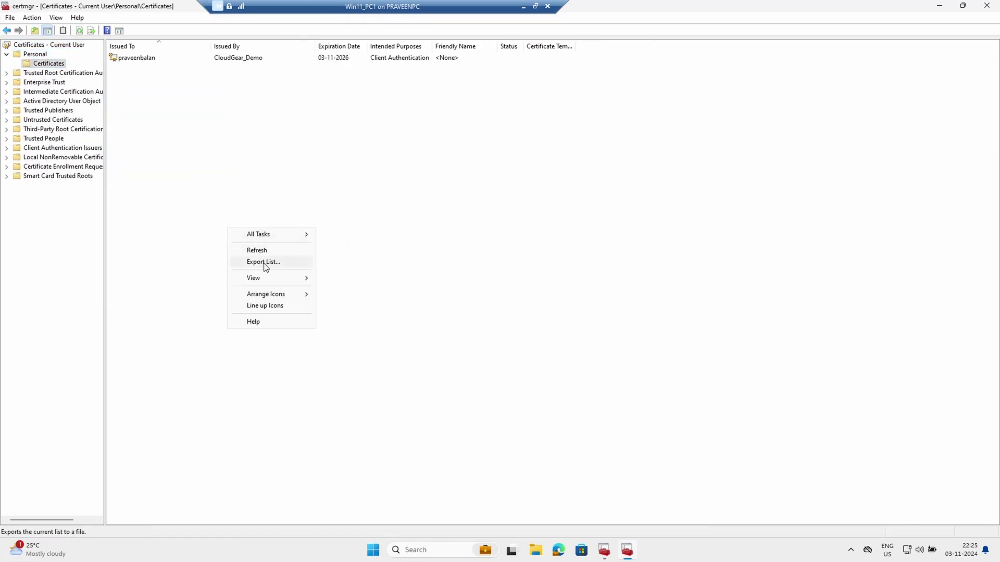
left_click(257, 251)
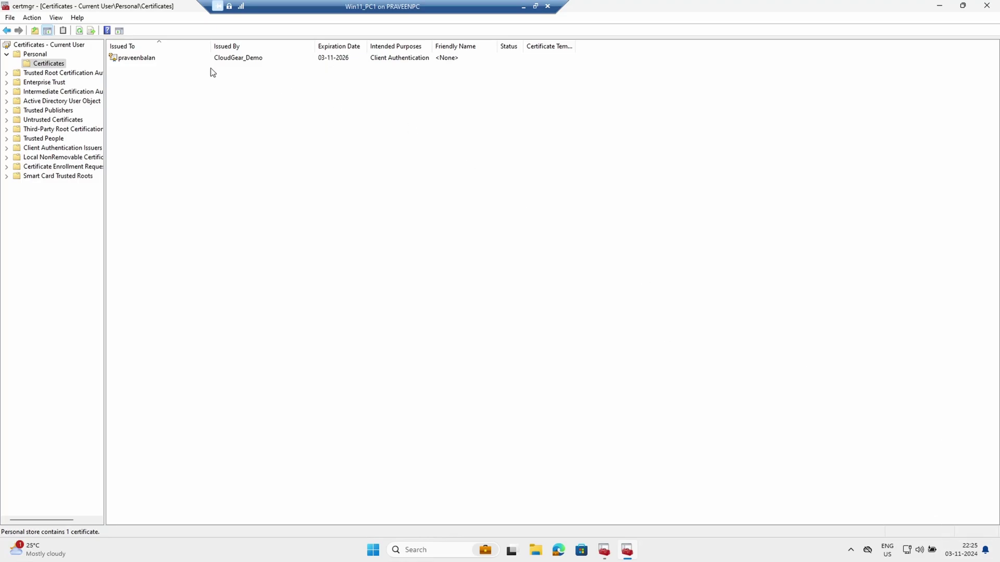
double_click(137, 59)
left_click(56, 175)
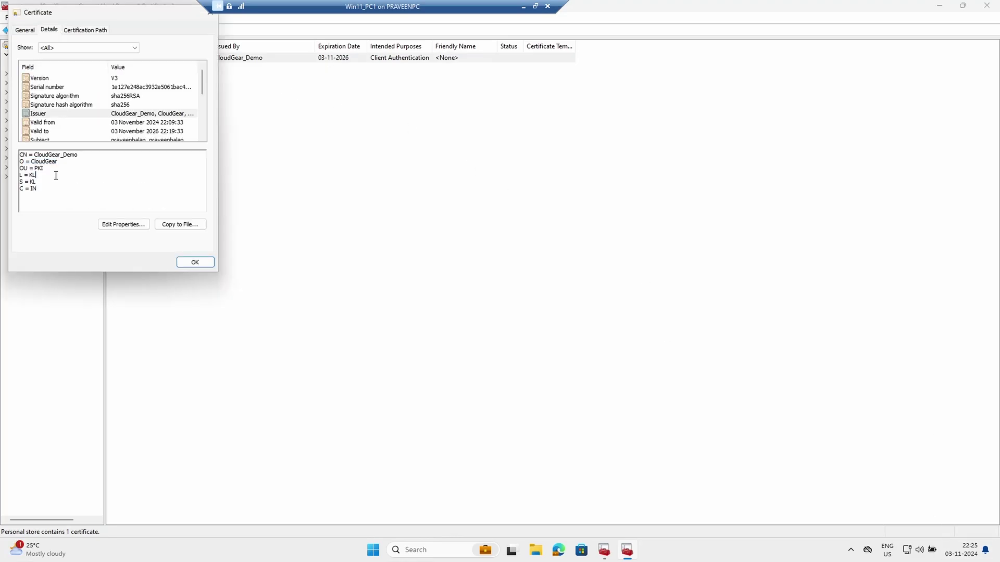
left_click(85, 31)
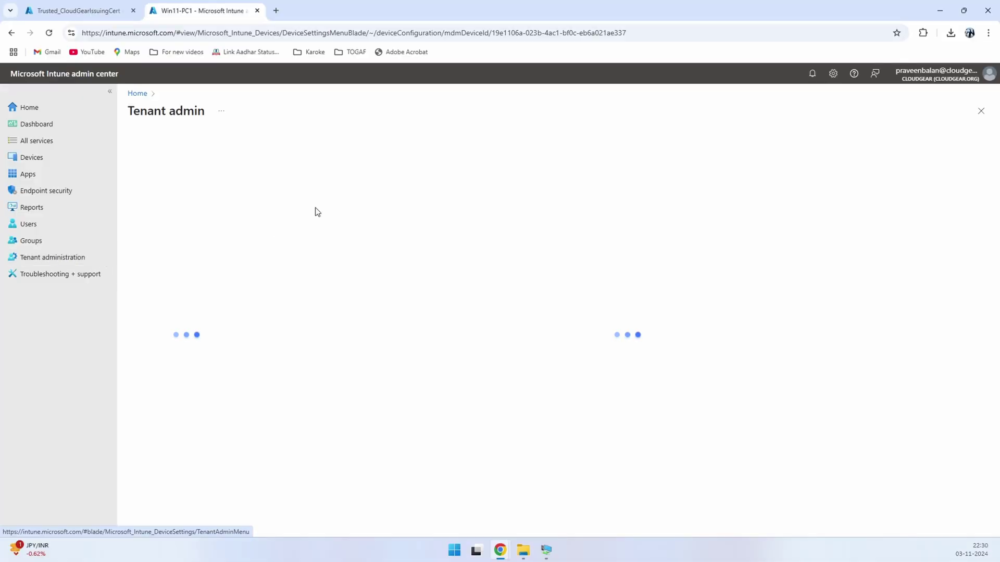
Open CloudGear_DemoIssuingCA in Cloud PKI and list all its issued certificates
left_click(176, 195)
left_click(178, 210)
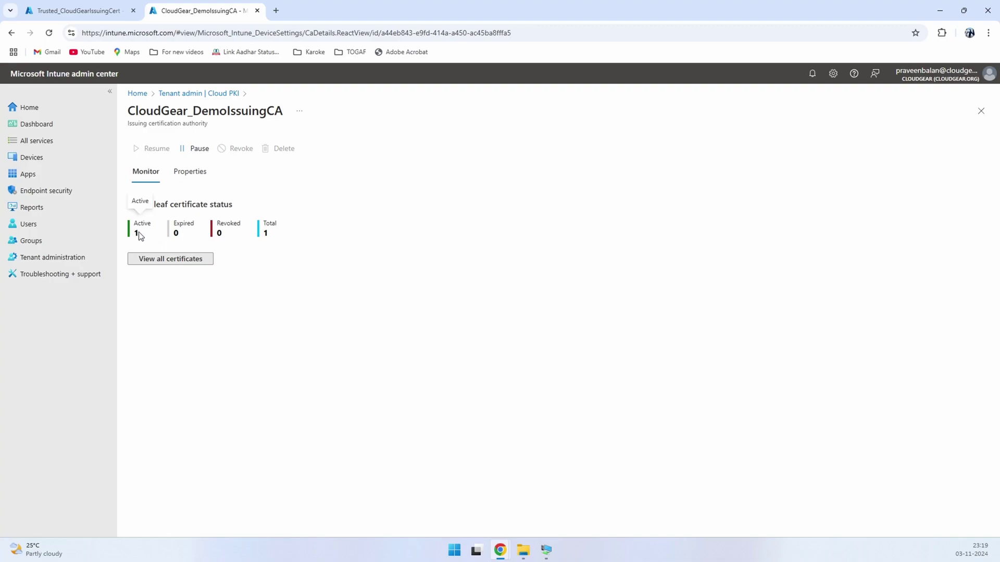
left_click(174, 262)
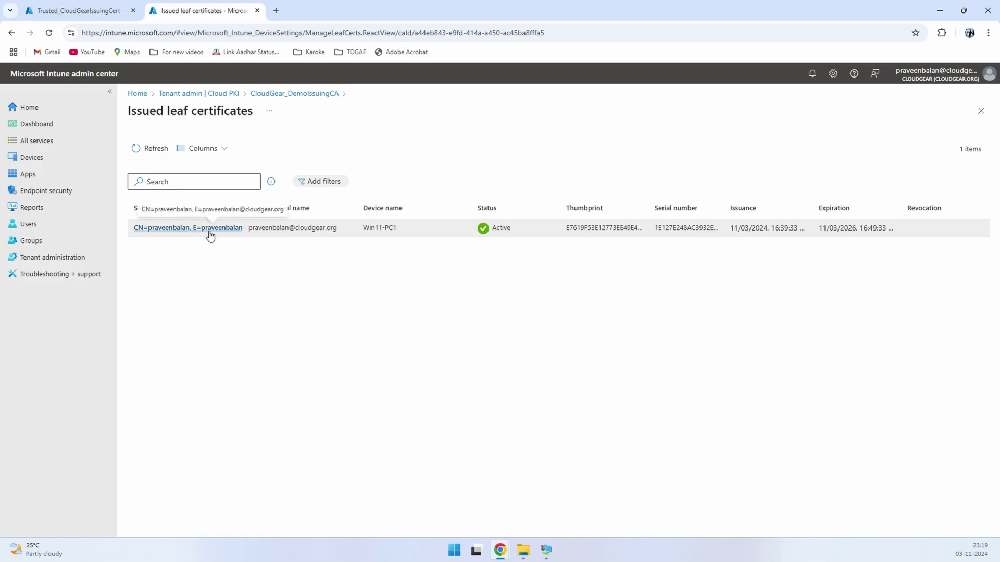
Open the issued leaf certificate's properties (issuer CloudGear_Demo, valid to 11/03/2026) and select its thumbprint
left_click(208, 232)
double_click(760, 357)
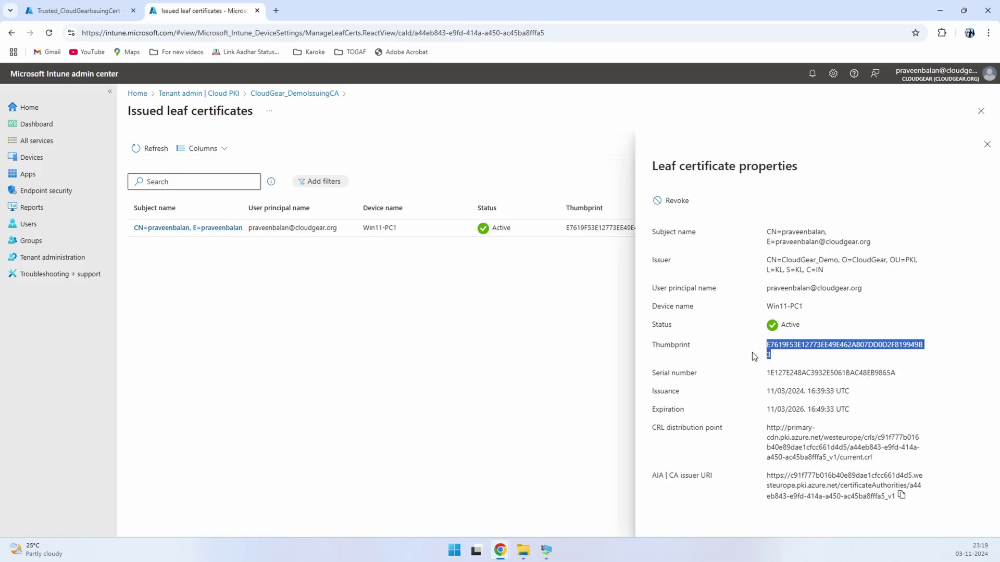